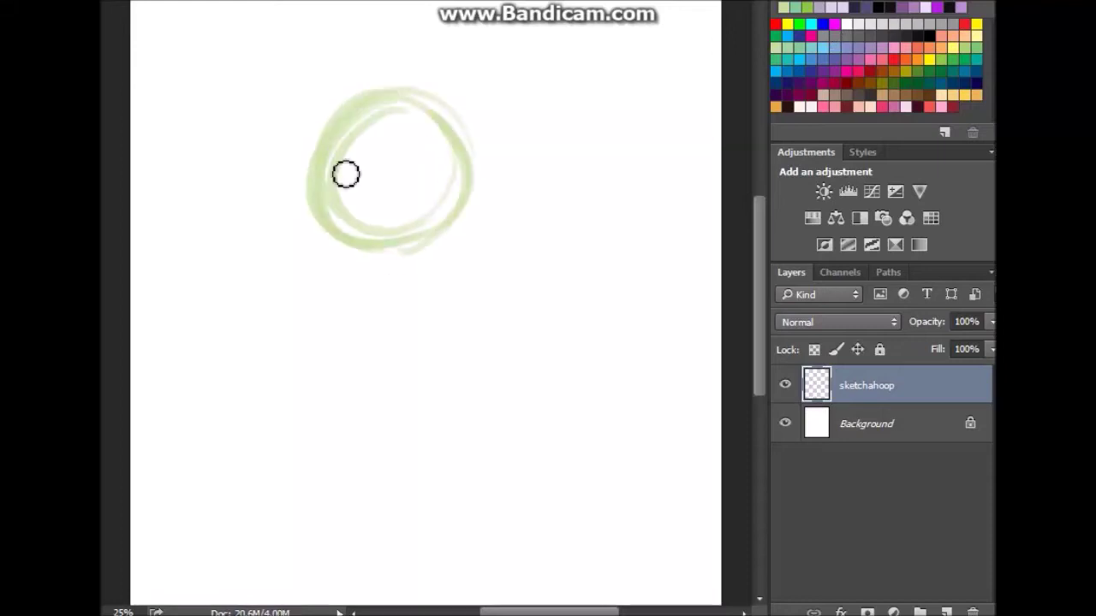
# - Sketch rough guide shapes for the head and body, then zoom in on the head
pyautogui.moveTo(257, 360); pyautogui.dragTo(394, 513)
pyautogui.hotkey('ctrl', '+')
pyautogui.hotkey('ctrl', 'e')
pyautogui.hotkey('ctrl', 'alt', 'z')
# - Draw an eye and both eyebrows, removing a misplaced mouth stroke
pyautogui.moveTo(378, 199); pyautogui.dragTo(427, 196)
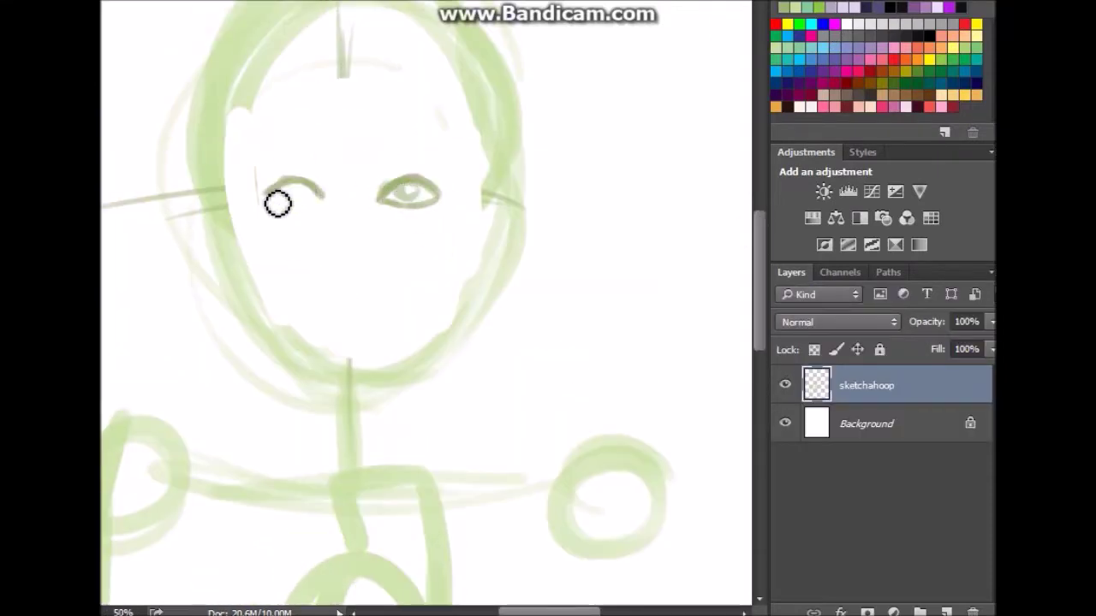
pyautogui.moveTo(374, 167); pyautogui.dragTo(448, 157)
pyautogui.moveTo(253, 156); pyautogui.dragTo(326, 151)
pyautogui.moveTo(336, 267); pyautogui.dragTo(387, 272)
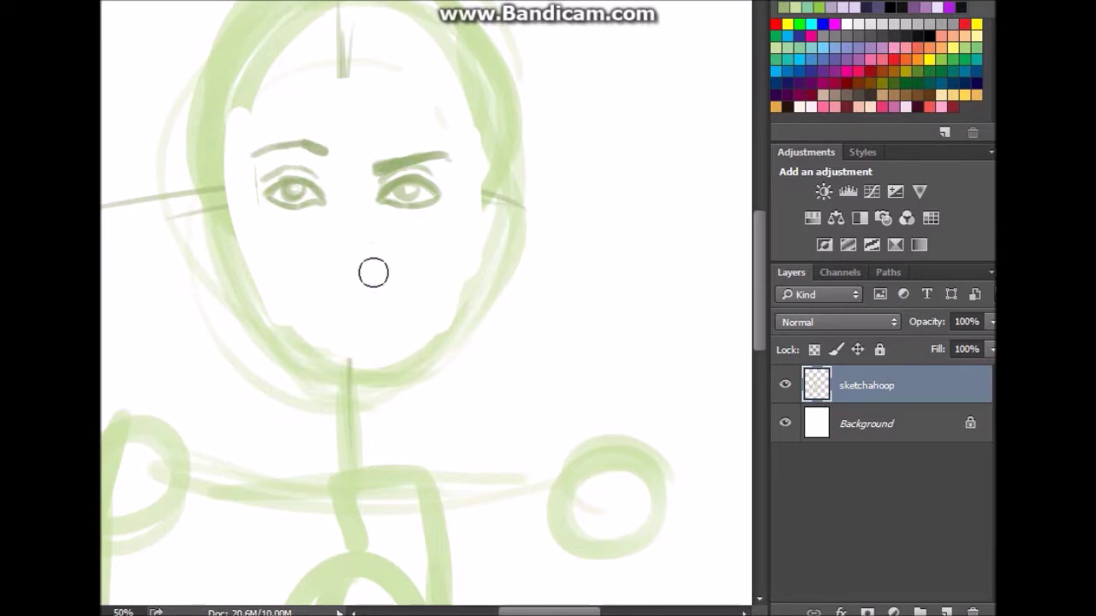
pyautogui.hotkey('ctrl', 'z')
pyautogui.hotkey('ctrl', 'e')
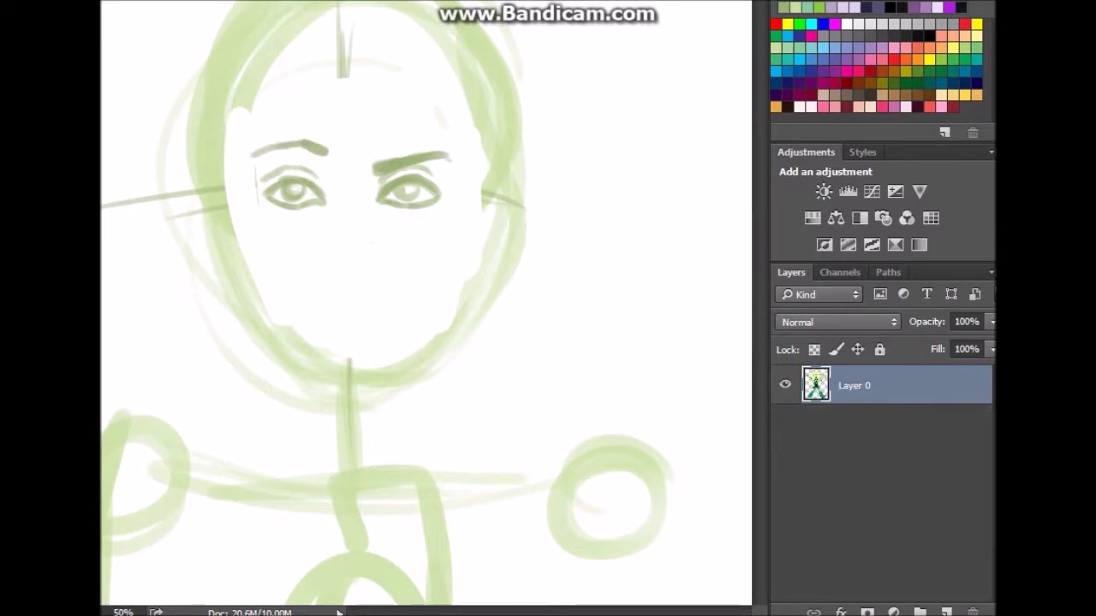
pyautogui.hotkey('ctrl', 'z')
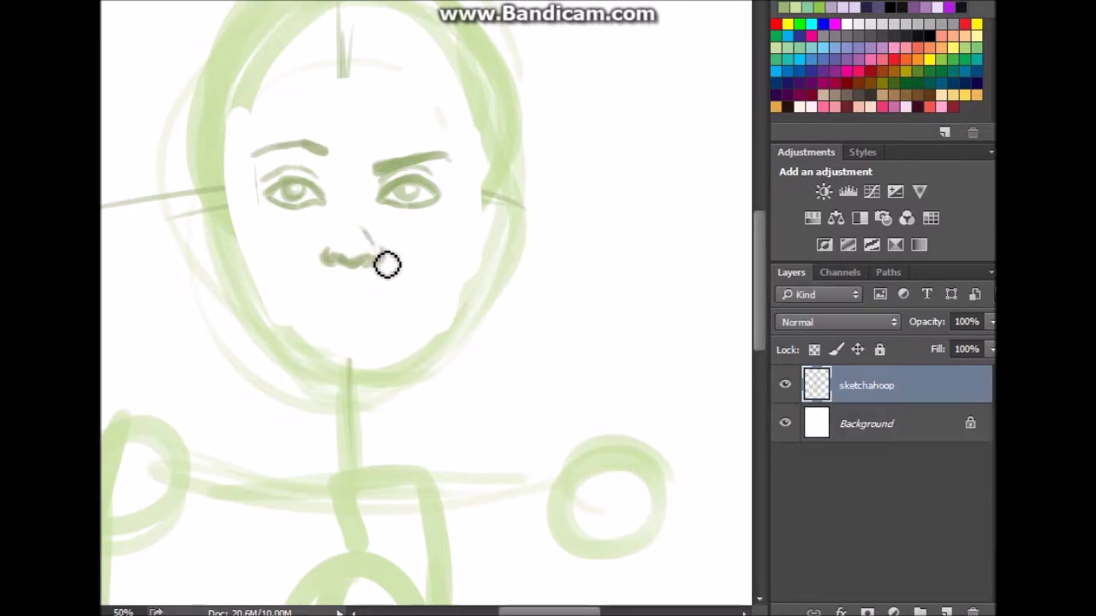
# - Sketch the nose with nostrils and bridge lines, plus the upper and lower lips
pyautogui.moveTo(381, 254); pyautogui.dragTo(366, 227)
pyautogui.moveTo(364, 181); pyautogui.dragTo(368, 208)
pyautogui.moveTo(326, 175); pyautogui.dragTo(337, 210)
pyautogui.moveTo(317, 306); pyautogui.dragTo(387, 305)
pyautogui.moveTo(343, 327); pyautogui.dragTo(366, 330)
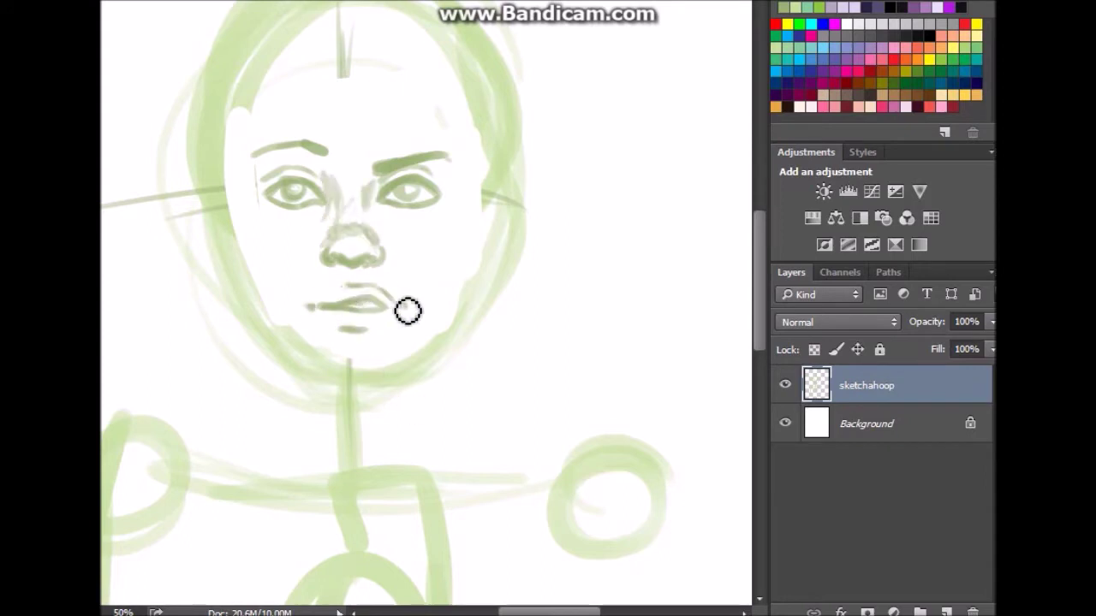
# - Outline the jaw, cheeks and top of the head, erasing the chin guide circle
pyautogui.moveTo(352, 381)
pyautogui.mouseDown()
pyautogui.moveTo(458, 313)
pyautogui.moveTo(488, 154)
pyautogui.mouseUp()
pyautogui.moveTo(231, 249); pyautogui.dragTo(325, 368)
pyautogui.hotkey('ctrl', '-')
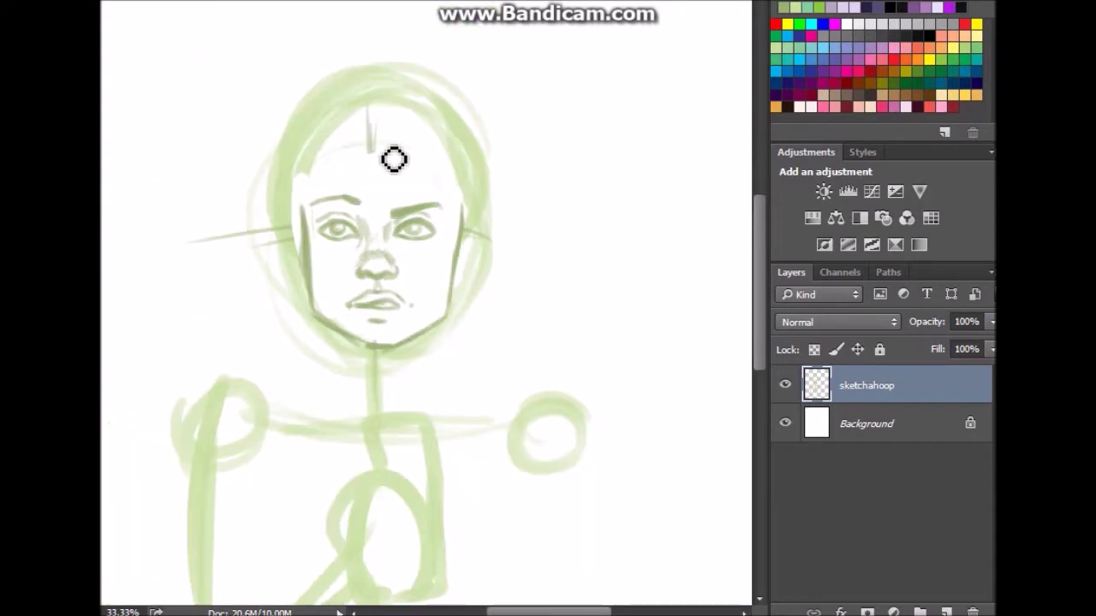
pyautogui.moveTo(299, 201); pyautogui.dragTo(368, 141)
pyautogui.moveTo(296, 222); pyautogui.dragTo(448, 330)
# - Sketch the forehead gem, the large pointed hair, the neck and the shoulders
pyautogui.moveTo(355, 161); pyautogui.dragTo(372, 166)
pyautogui.moveTo(376, 47); pyautogui.dragTo(274, 321)
pyautogui.moveTo(381, 47)
pyautogui.mouseDown()
pyautogui.moveTo(522, 205)
pyautogui.moveTo(565, 227)
pyautogui.moveTo(445, 330)
pyautogui.moveTo(539, 398)
pyautogui.moveTo(580, 480)
pyautogui.mouseUp()
pyautogui.moveTo(330, 351); pyautogui.dragTo(201, 402)
pyautogui.scroll(-1, 264, 201)
pyautogui.moveTo(274, 257); pyautogui.dragTo(479, 94)
pyautogui.scroll(-2, 200, 342)
pyautogui.moveTo(200, 343); pyautogui.dragTo(556, 308)
# - Draw the torso sides, a middle torso line and the left arm edge
pyautogui.moveTo(489, 347); pyautogui.dragTo(541, 522)
pyautogui.moveTo(580, 329); pyautogui.dragTo(603, 462)
pyautogui.moveTo(186, 326); pyautogui.dragTo(205, 554)
pyautogui.moveTo(273, 368); pyautogui.dragTo(270, 522)
pyautogui.scroll(-3, 202, 534)
pyautogui.moveTo(219, 454)
pyautogui.mouseDown()
pyautogui.moveTo(343, 411)
pyautogui.moveTo(244, 530)
pyautogui.moveTo(365, 384)
pyautogui.moveTo(356, 346)
pyautogui.moveTo(397, 321)
pyautogui.moveTo(377, 423)
pyautogui.mouseUp()
# - Try a hoop shape above the fist, undo it, and apply a free transform to the sketch
pyautogui.moveTo(421, 372)
pyautogui.mouseDown()
pyautogui.moveTo(418, 299)
pyautogui.moveTo(377, 236)
pyautogui.mouseUp()
pyautogui.moveTo(377, 234); pyautogui.dragTo(420, 251)
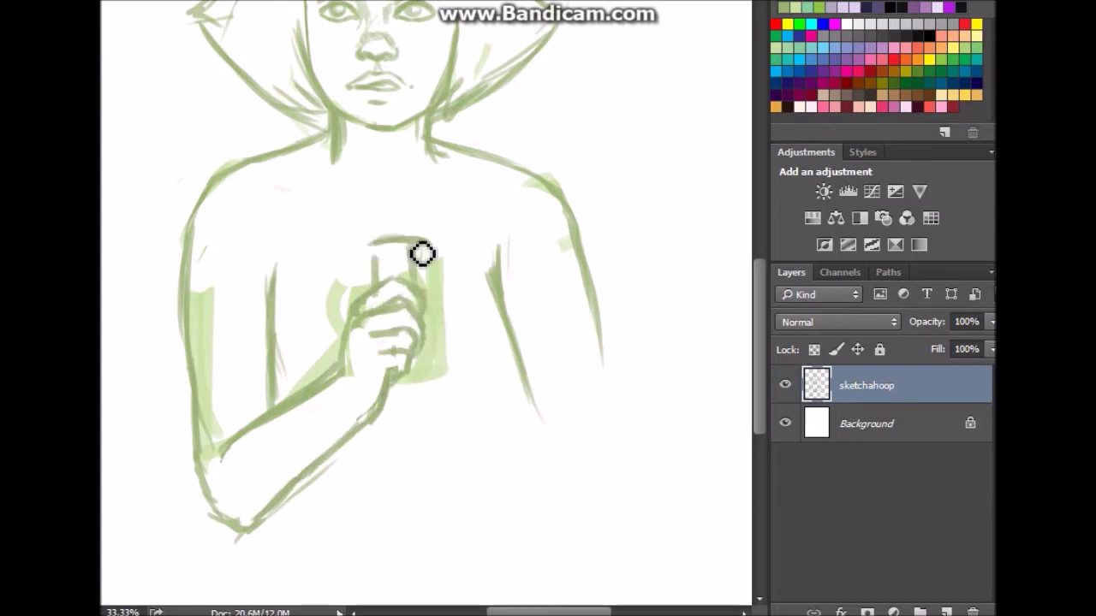
pyautogui.hotkey('ctrl', 'alt', 'z')
pyautogui.hotkey('ctrl', 'alt', 'z')
pyautogui.hotkey('ctrl', 't')
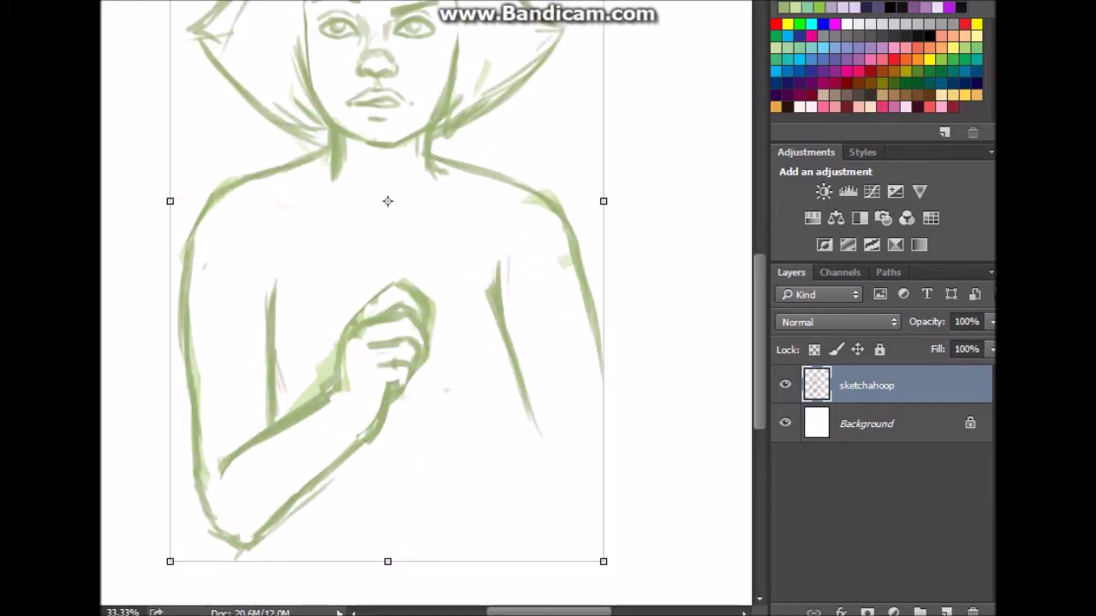
pyautogui.press('Return')
# - Draw the rectangular object held in the fist, plus the tank-top and arm lines
pyautogui.moveTo(371, 271); pyautogui.dragTo(438, 399)
pyautogui.scroll(2, 584, 261)
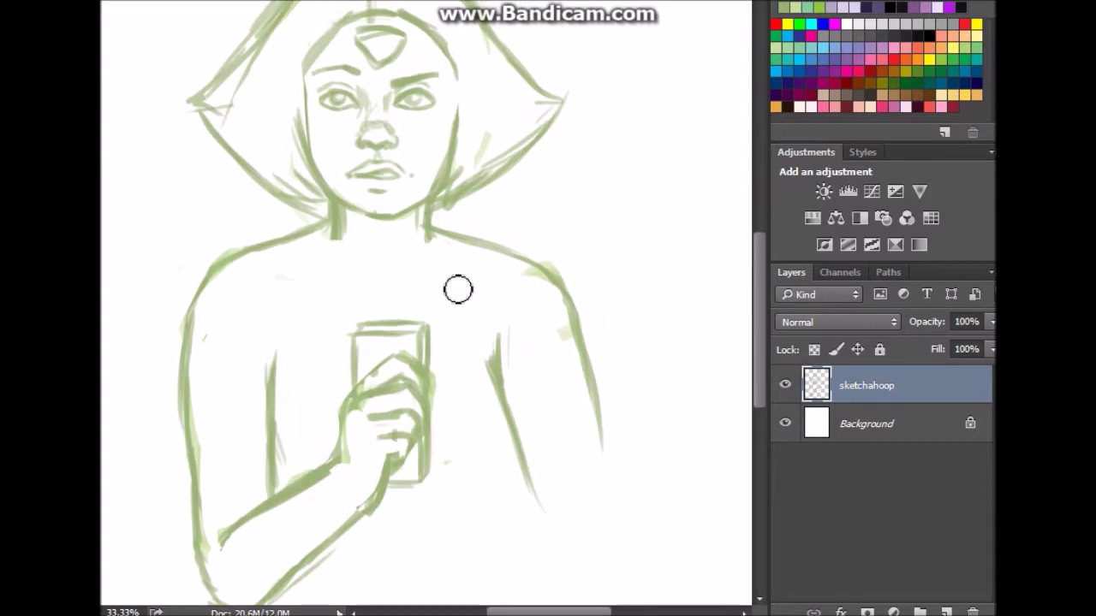
pyautogui.moveTo(510, 420); pyautogui.dragTo(492, 492)
pyautogui.moveTo(509, 257); pyautogui.dragTo(488, 373)
pyautogui.moveTo(257, 253); pyautogui.dragTo(349, 392)
pyautogui.scroll(-2, 265, 289)
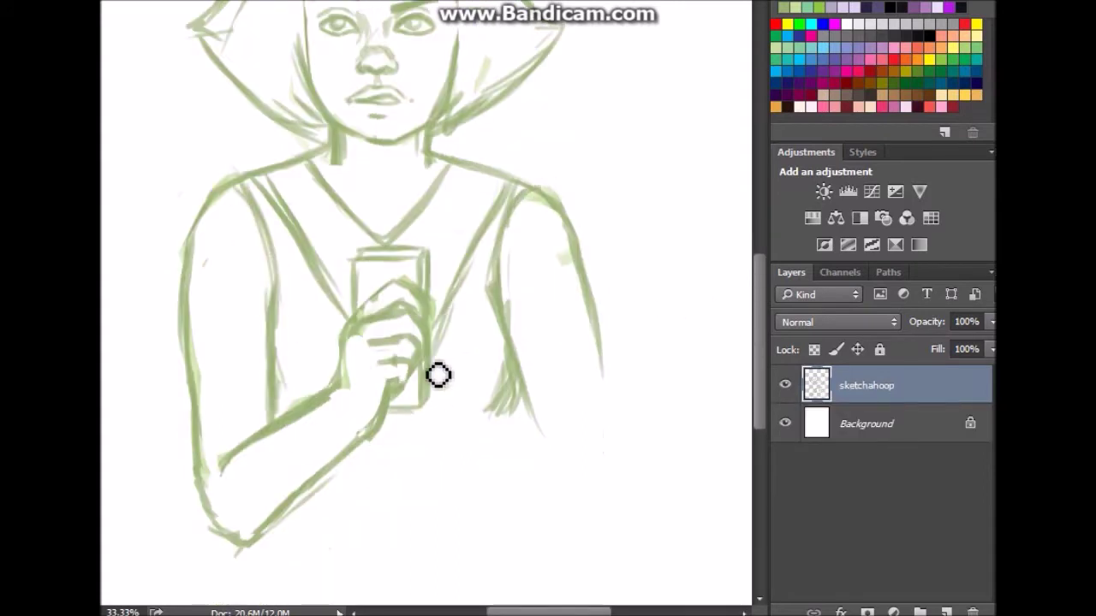
pyautogui.moveTo(391, 431)
pyautogui.mouseDown()
pyautogui.moveTo(507, 439)
pyautogui.moveTo(547, 552)
pyautogui.mouseUp()
pyautogui.scroll(-2, 539, 340)
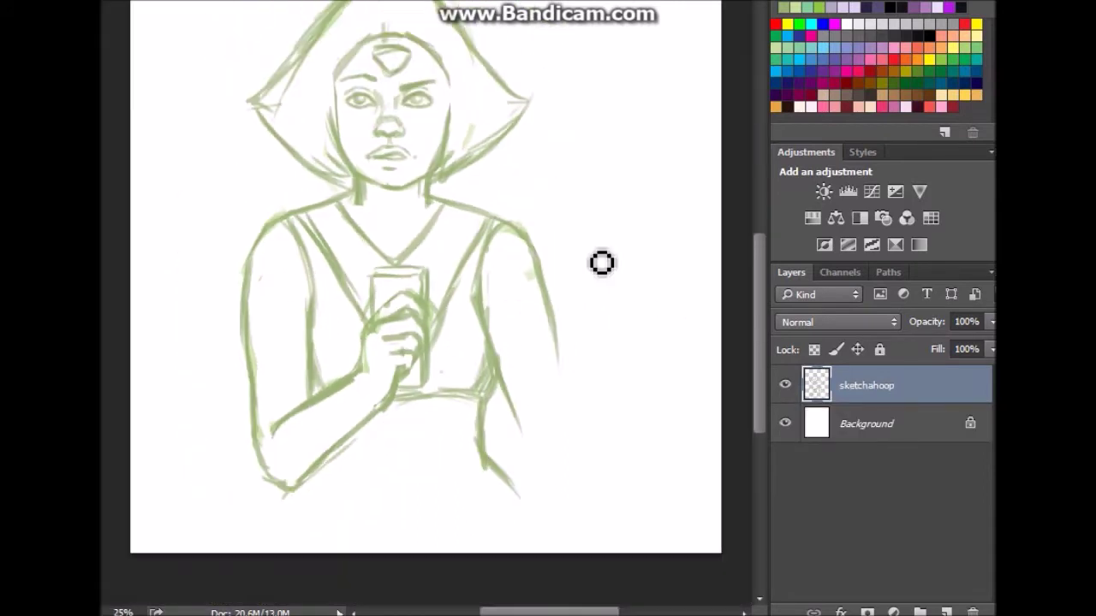
pyautogui.scroll(-2, 539, 340)
pyautogui.moveTo(355, 227); pyautogui.dragTo(416, 237)
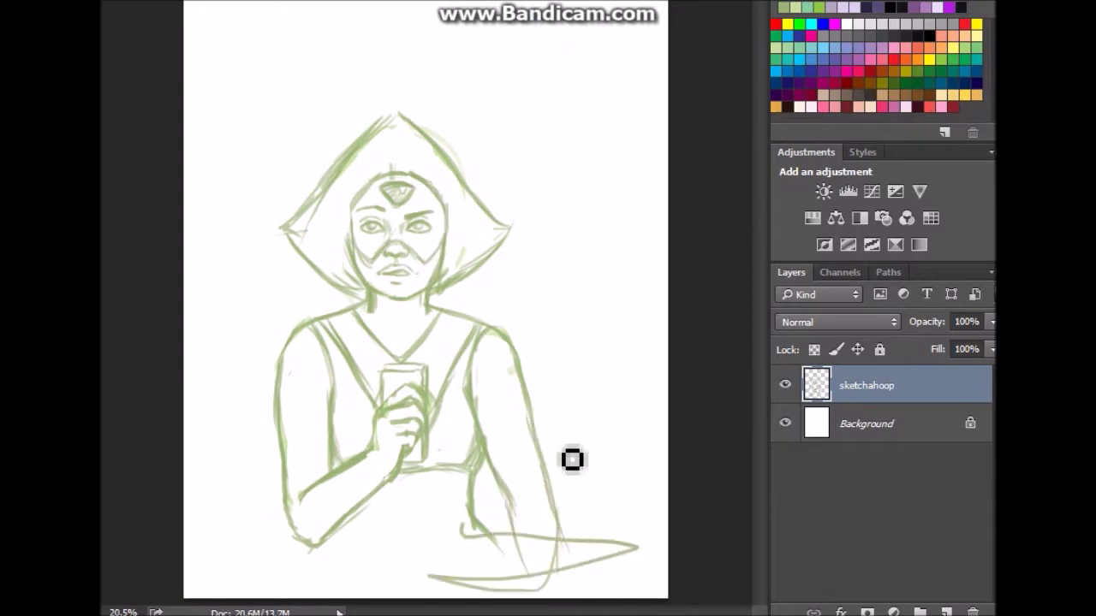
# - Resize the sketch, save it under a new name, and block the figure in bright green
pyautogui.hotkey('ctrl', '-')
pyautogui.hotkey('ctrl', 't')
pyautogui.press('Return')
pyautogui.hotkey('ctrl', 'shift', 's')
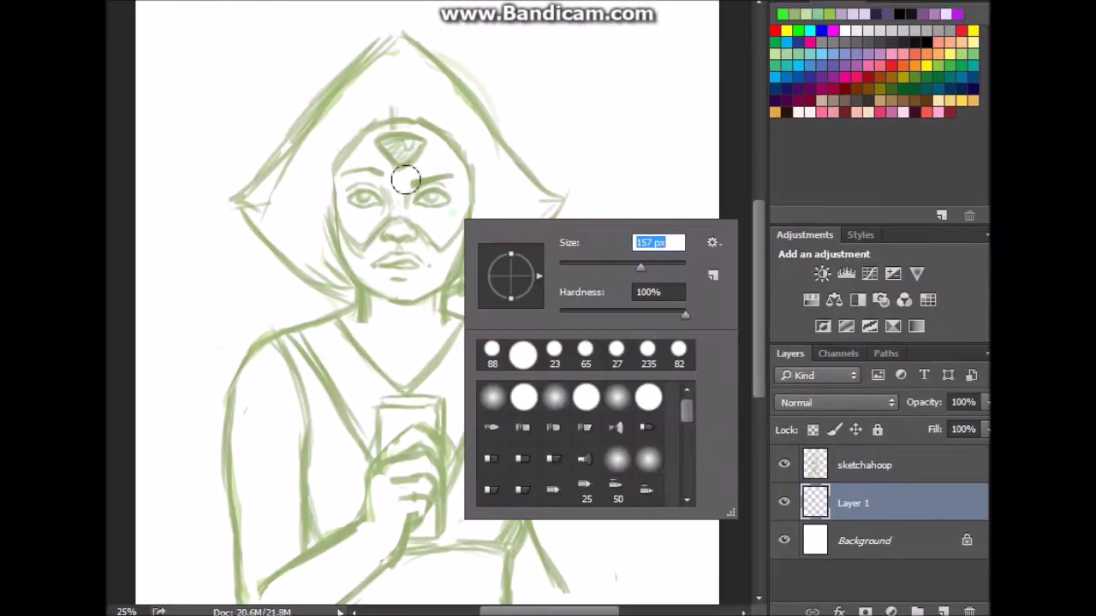
pyautogui.moveTo(403, 177)
pyautogui.mouseDown()
pyautogui.moveTo(343, 262)
pyautogui.moveTo(382, 577)
pyautogui.moveTo(462, 301)
pyautogui.moveTo(314, 457)
pyautogui.mouseUp()
# - Add a new layer and paint lighter green skin on the face, neck and arms
pyautogui.click(943, 611)
pyautogui.moveTo(398, 256); pyautogui.dragTo(428, 291)
pyautogui.hotkey('ctrl', '+')
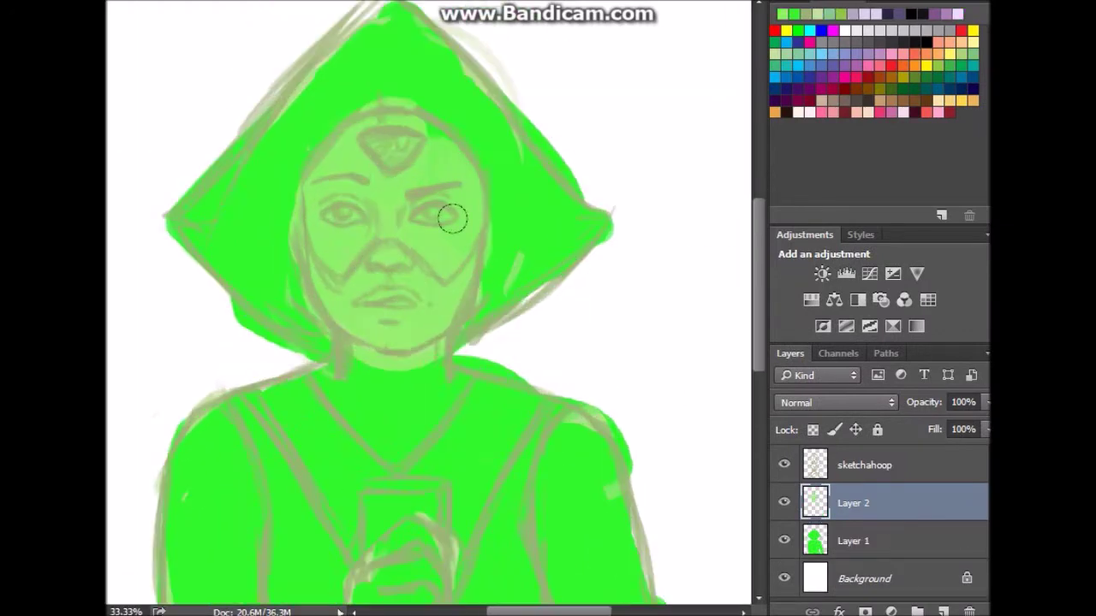
pyautogui.hotkey('ctrl', '-')
pyautogui.moveTo(382, 386)
pyautogui.mouseDown()
pyautogui.moveTo(402, 393)
pyautogui.moveTo(631, 355)
pyautogui.mouseUp()
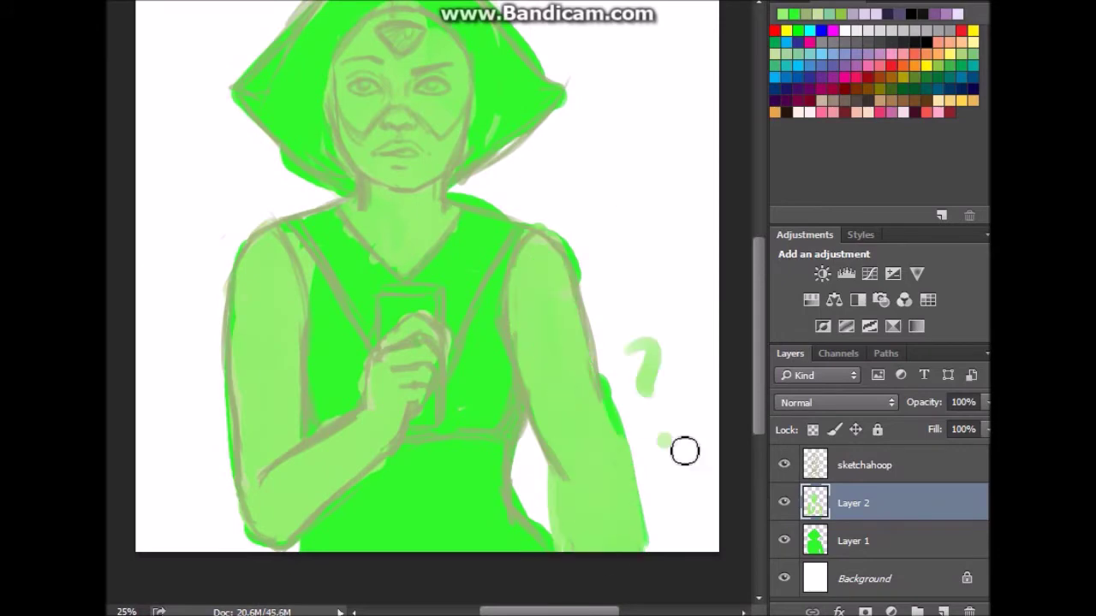
pyautogui.scroll(2, 633, 385)
pyautogui.moveTo(634, 402); pyautogui.dragTo(317, 88)
pyautogui.scroll(3, 318, 88)
pyautogui.moveTo(326, 171)
pyautogui.mouseDown()
pyautogui.moveTo(482, 303)
pyautogui.moveTo(419, 173)
pyautogui.mouseUp()
pyautogui.scroll(-3, 306, 298)
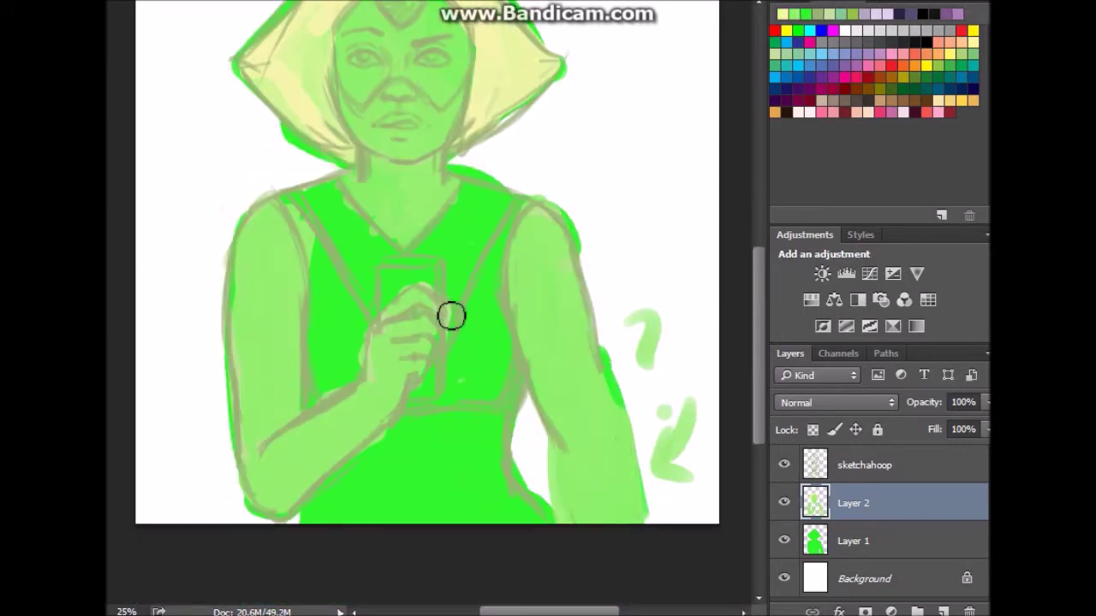
# - Paint the tank-top straps and skirt dark green, and wash light green across the face
pyautogui.moveTo(304, 187); pyautogui.dragTo(376, 291)
pyautogui.moveTo(509, 201); pyautogui.dragTo(471, 257)
pyautogui.moveTo(428, 428)
pyautogui.mouseDown()
pyautogui.moveTo(323, 509)
pyautogui.moveTo(523, 462)
pyautogui.mouseUp()
pyautogui.moveTo(325, 321)
pyautogui.mouseDown()
pyautogui.moveTo(312, 219)
pyautogui.moveTo(509, 403)
pyautogui.mouseUp()
pyautogui.scroll(3, 508, 403)
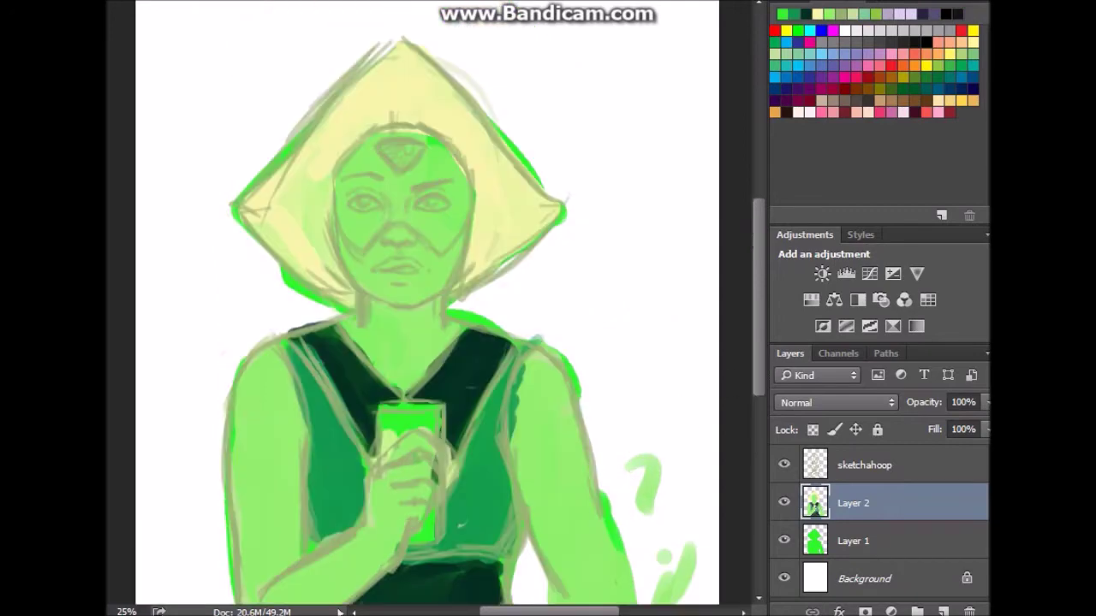
pyautogui.moveTo(351, 189); pyautogui.dragTo(457, 213)
# - Return to Layer 2 and choose a new light green paint colour
pyautogui.hotkey('ctrl', '-')
pyautogui.hotkey('ctrl', '+')
pyautogui.click(818, 502)
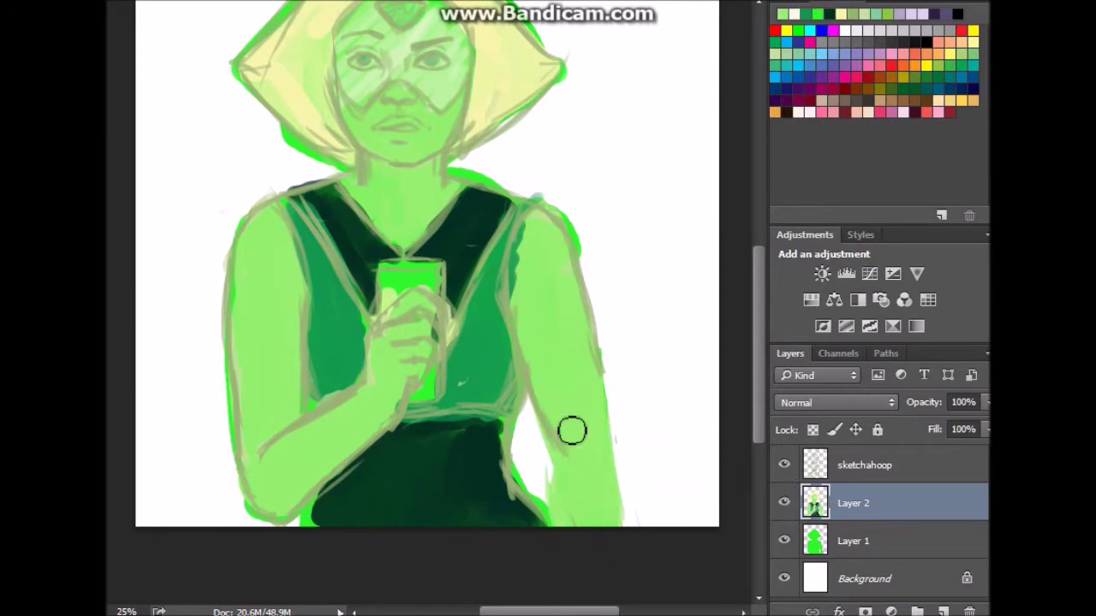
pyautogui.scroll(1, 563, 132)
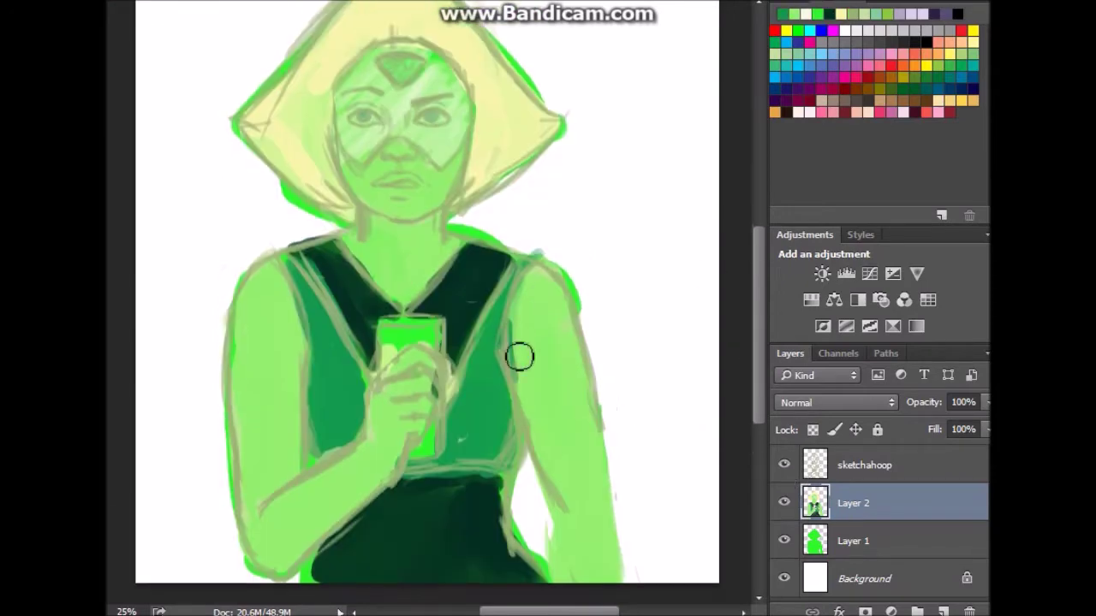
pyautogui.hotkey('ctrl', '-')
pyautogui.hotkey('ctrl', '+')
pyautogui.hotkey('ctrl', '+')
pyautogui.press('Return')
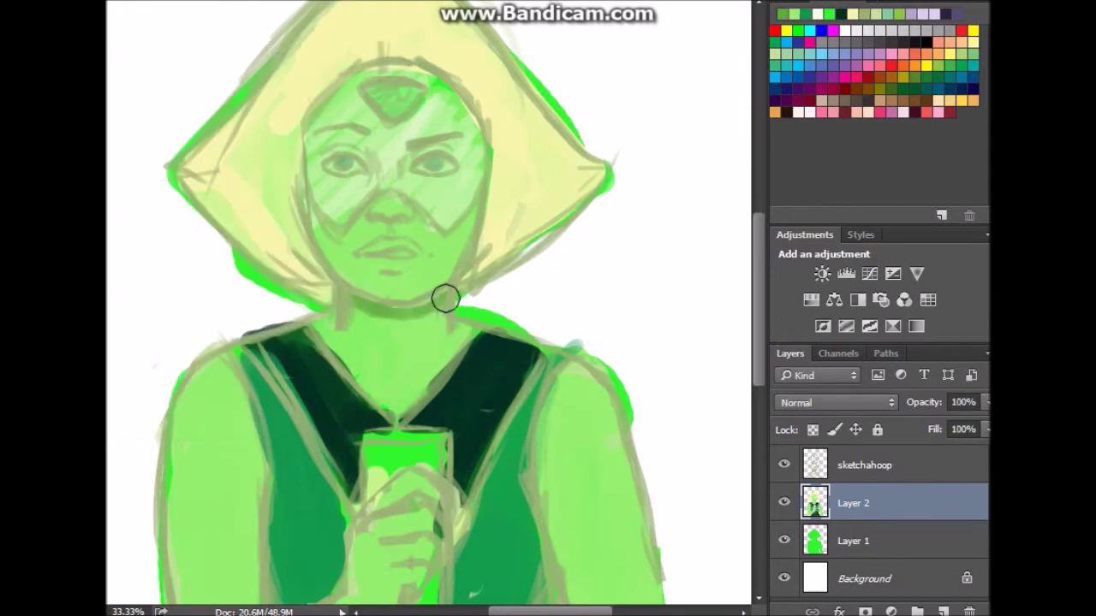
# - Step back several recent face-shading strokes, including one near the eye
pyautogui.scroll(-2, 568, 496)
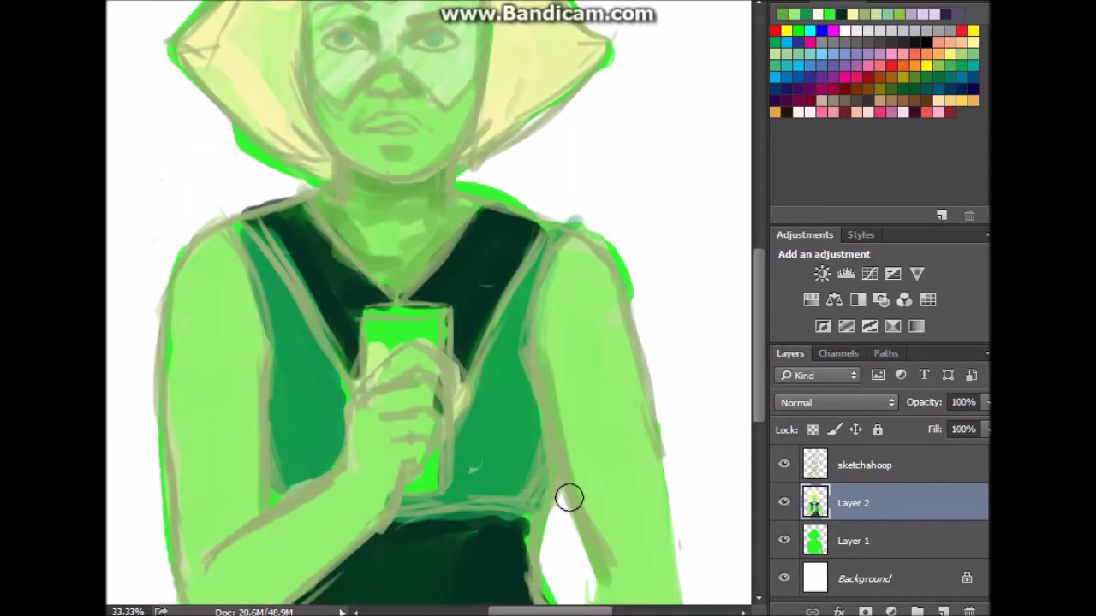
pyautogui.hotkey('ctrl', '-')
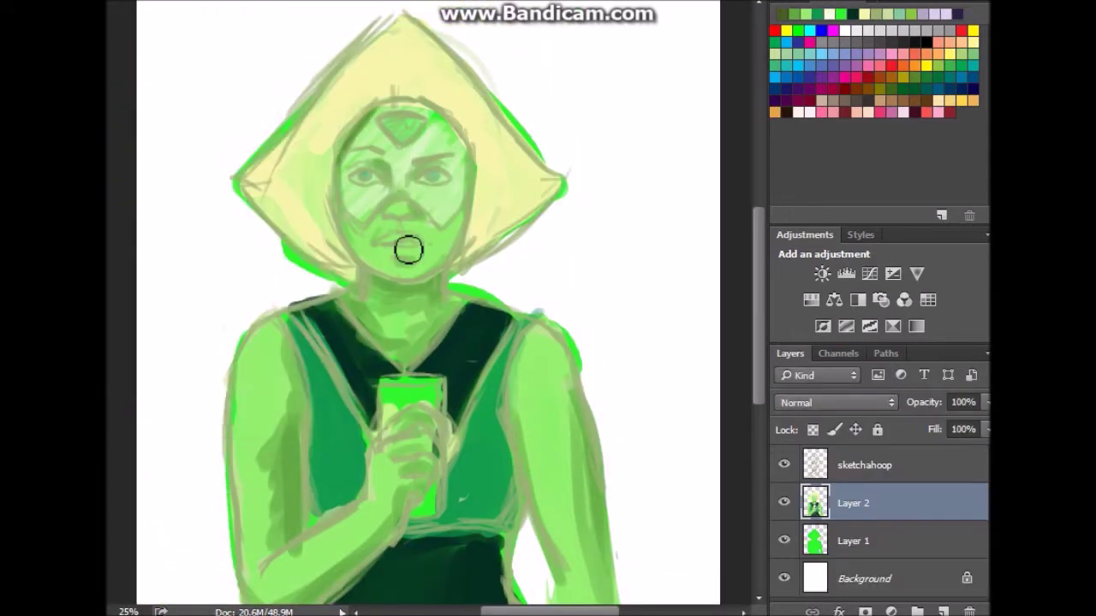
pyautogui.hotkey('ctrl', 'alt', 'z')
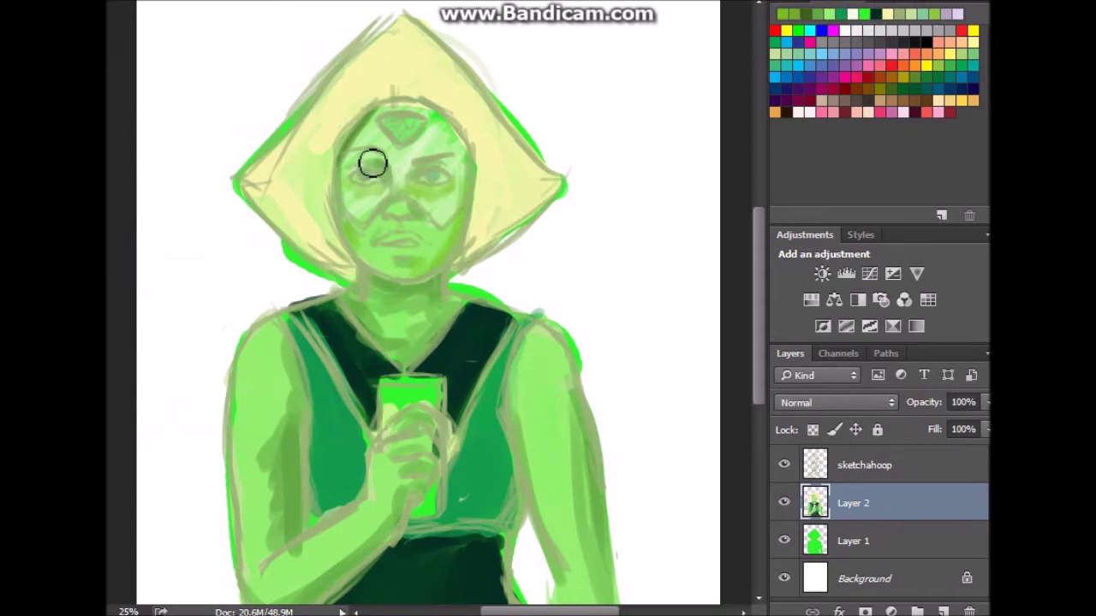
pyautogui.hotkey('ctrl', 'alt', 'z')
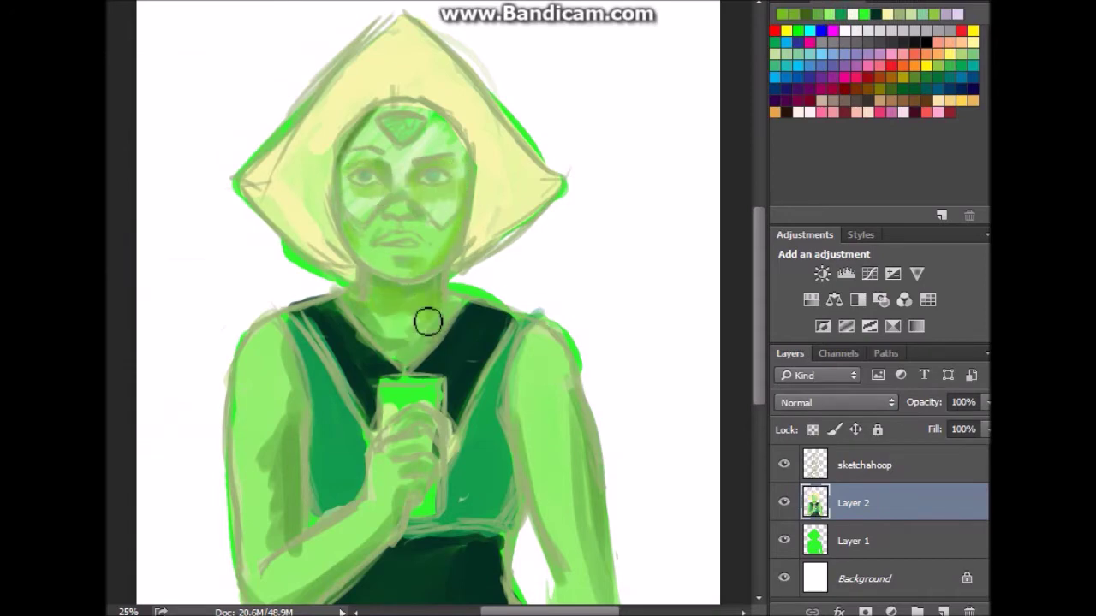
pyautogui.hotkey('ctrl', 'alt', 'z')
pyautogui.hotkey('ctrl', 'alt', 'z')
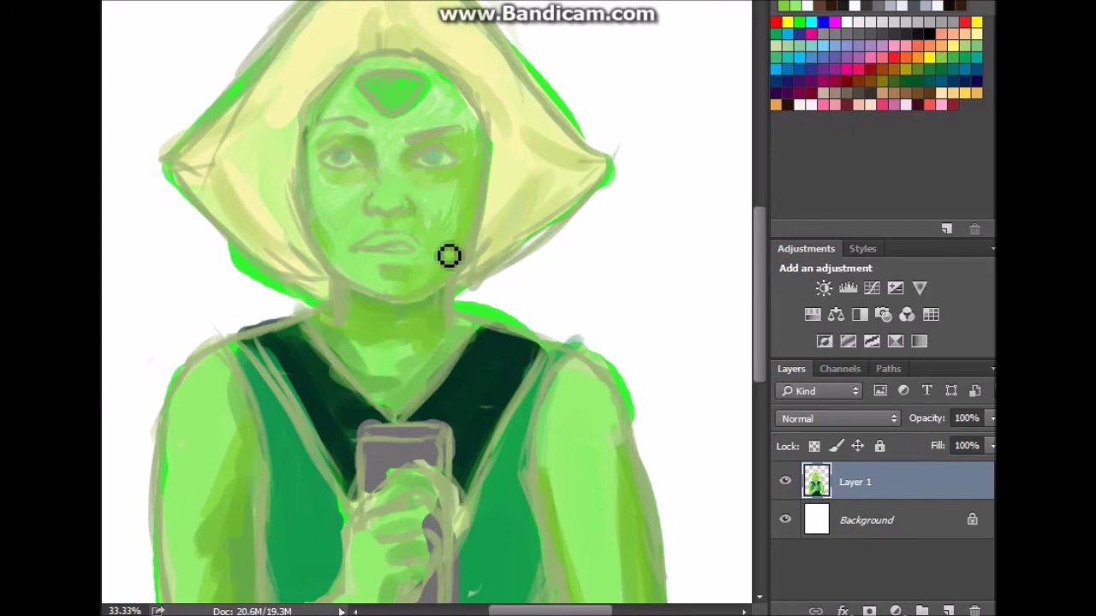
# - Hatch the right cheek and paint both eye whites white
pyautogui.moveTo(462, 162); pyautogui.dragTo(437, 201)
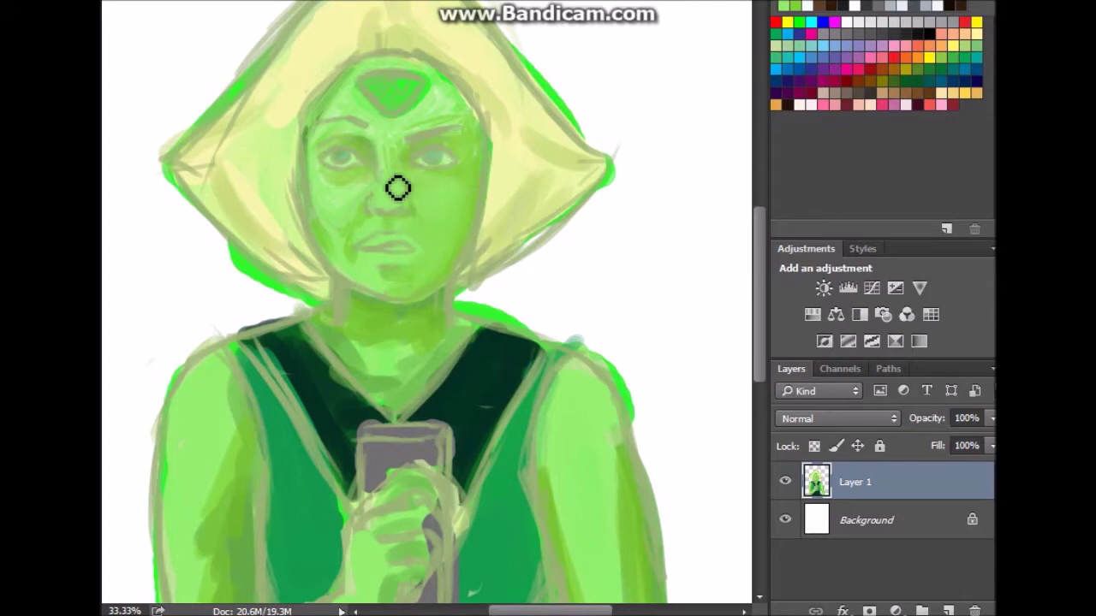
pyautogui.scroll(1, 436, 77)
pyautogui.moveTo(428, 208)
pyautogui.mouseDown()
pyautogui.moveTo(472, 211)
pyautogui.moveTo(428, 208)
pyautogui.moveTo(462, 203)
pyautogui.mouseUp()
pyautogui.moveTo(325, 203); pyautogui.dragTo(285, 212)
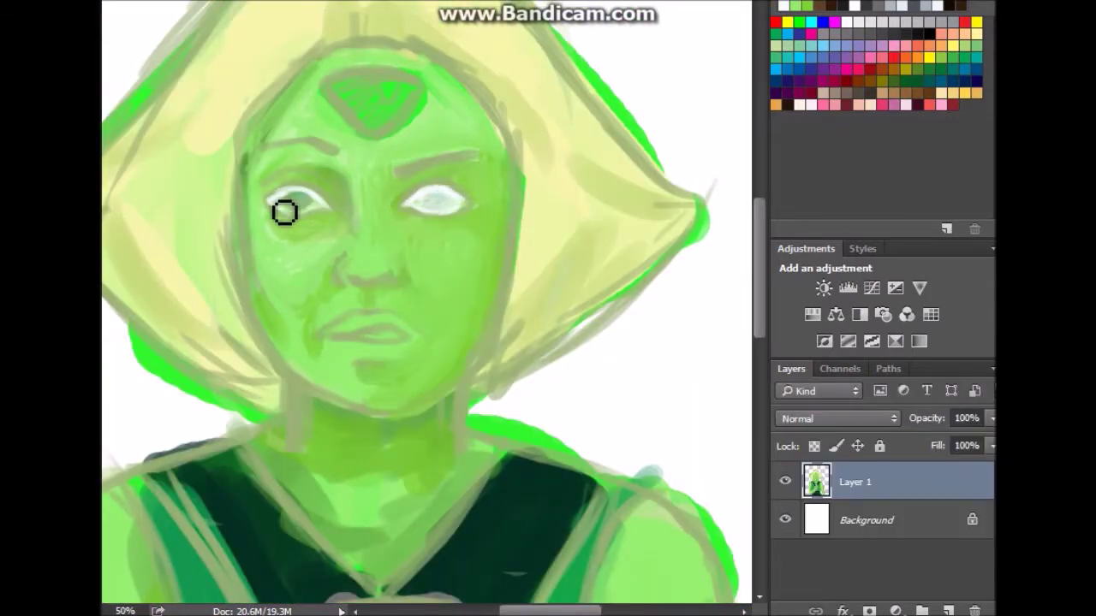
# - Dab dark green irises into both eyes
pyautogui.click(432, 198)
pyautogui.click(293, 197)
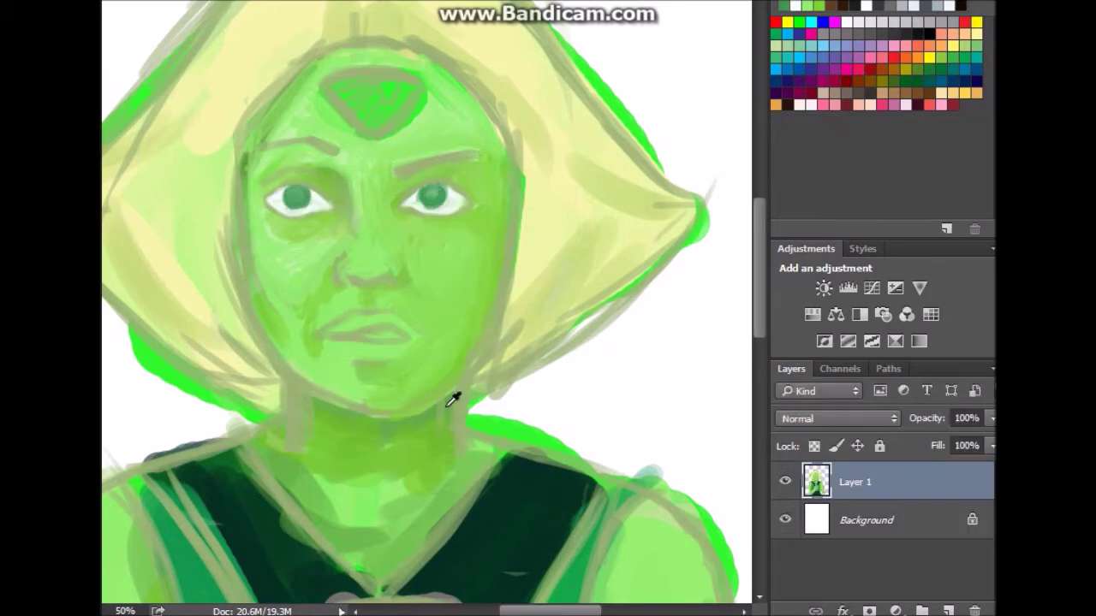
pyautogui.hotkey('ctrl', '+')
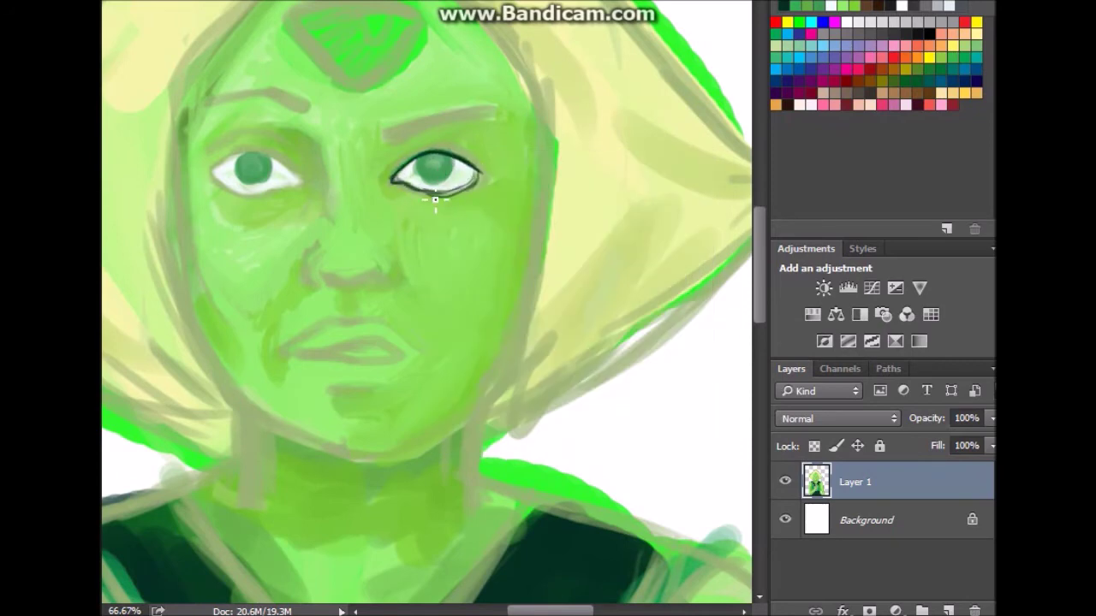
pyautogui.scroll(-2, 333, 225)
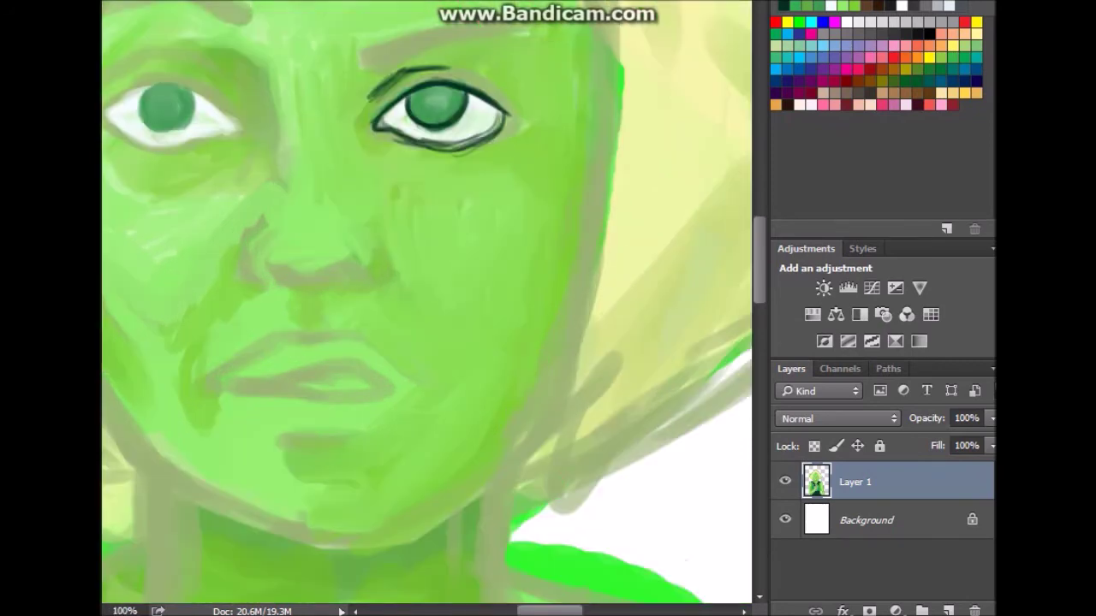
# - Shade under the right eye and darken its upper lid, outer corner and lower lid line
pyautogui.hotkey('ctrl', '+')
pyautogui.hscroll(-2, 493, 457)
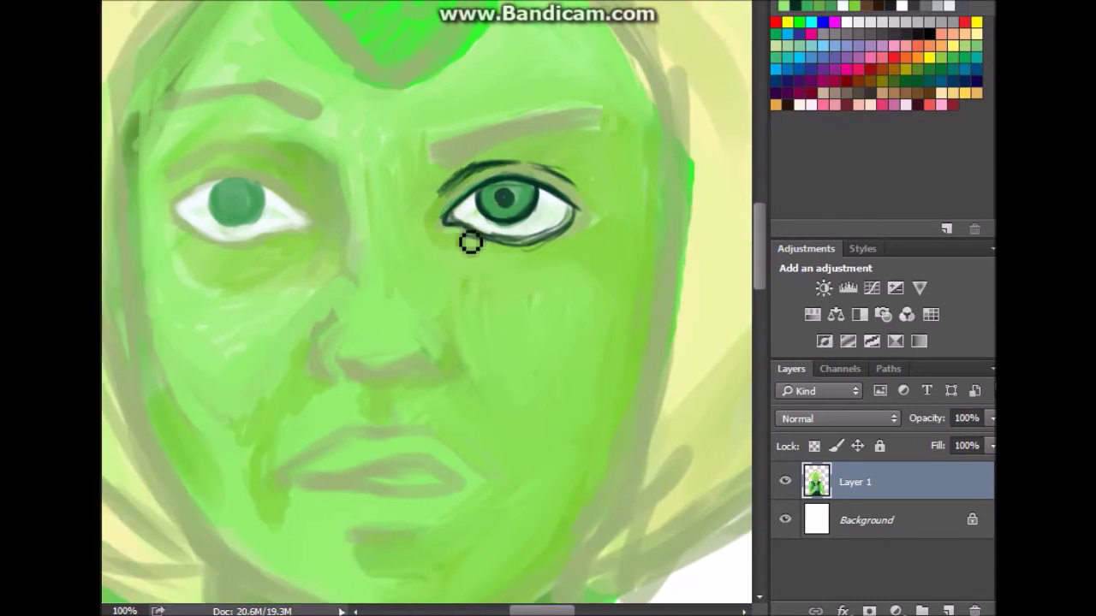
pyautogui.moveTo(487, 261); pyautogui.dragTo(511, 282)
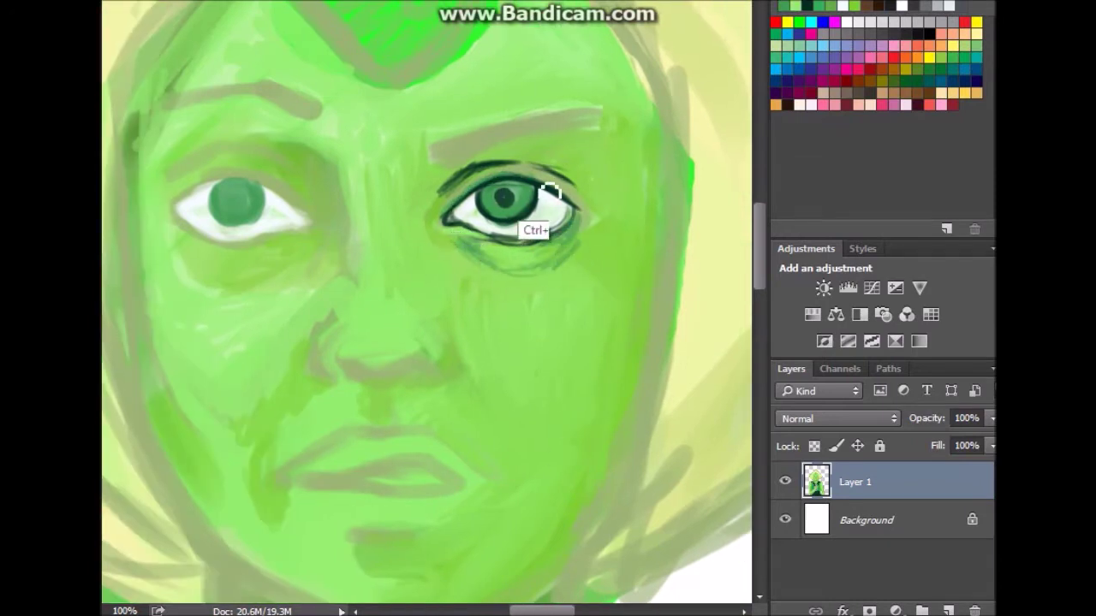
pyautogui.moveTo(445, 184); pyautogui.dragTo(575, 213)
pyautogui.moveTo(434, 223); pyautogui.dragTo(571, 237)
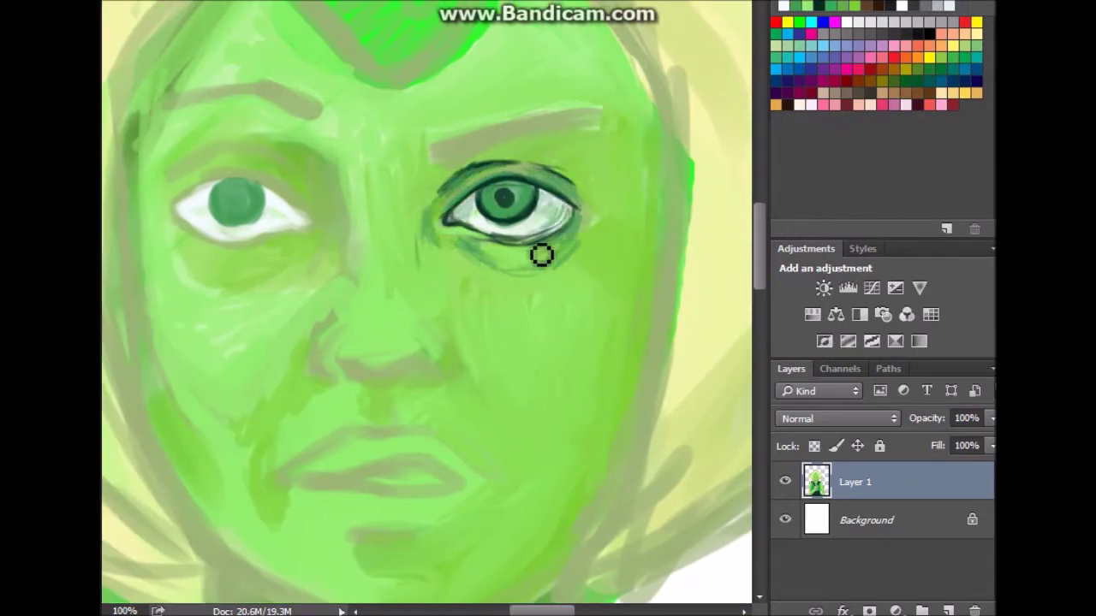
# - Add further lash and outline strokes around the eyes, undoing the last one
pyautogui.moveTo(655, 118); pyautogui.dragTo(465, 183)
pyautogui.moveTo(364, 364); pyautogui.dragTo(402, 410)
pyautogui.moveTo(282, 462); pyautogui.dragTo(463, 445)
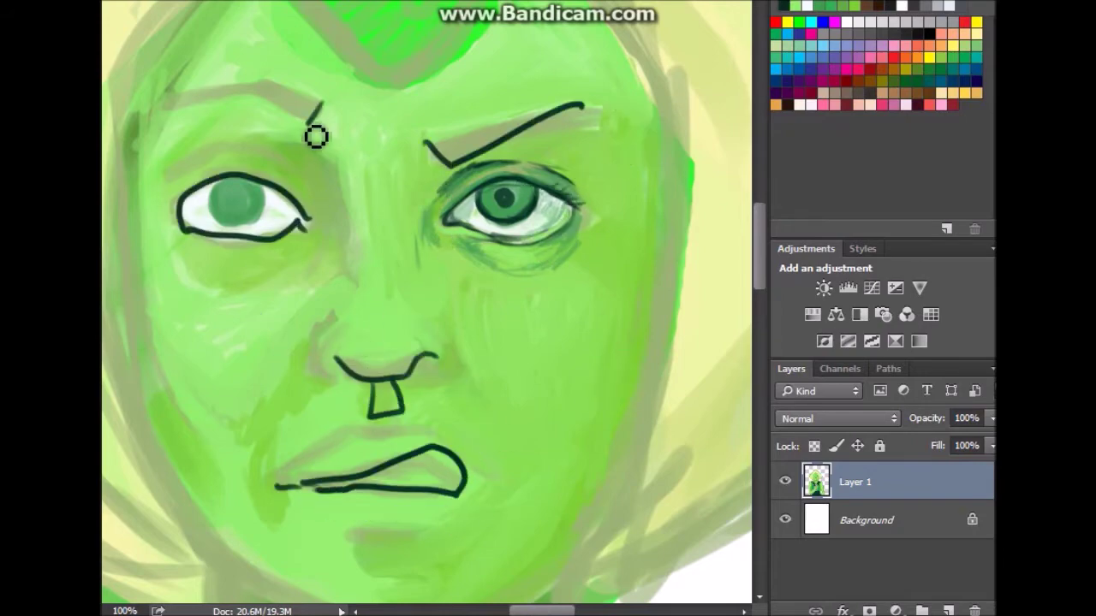
pyautogui.hotkey('ctrl', 'z')
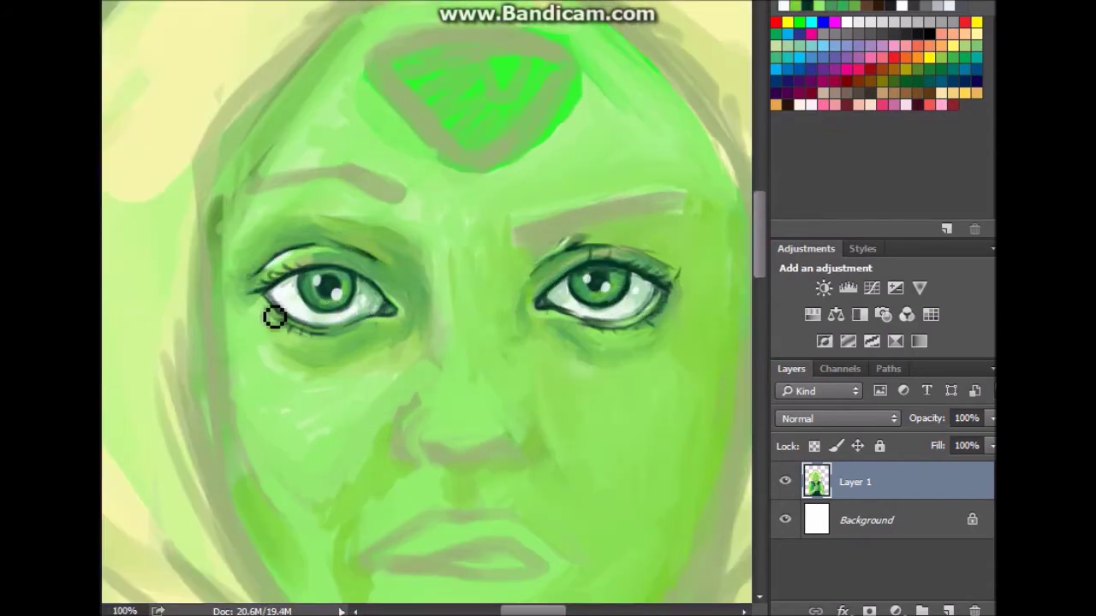
pyautogui.scroll(-2, 693, 472)
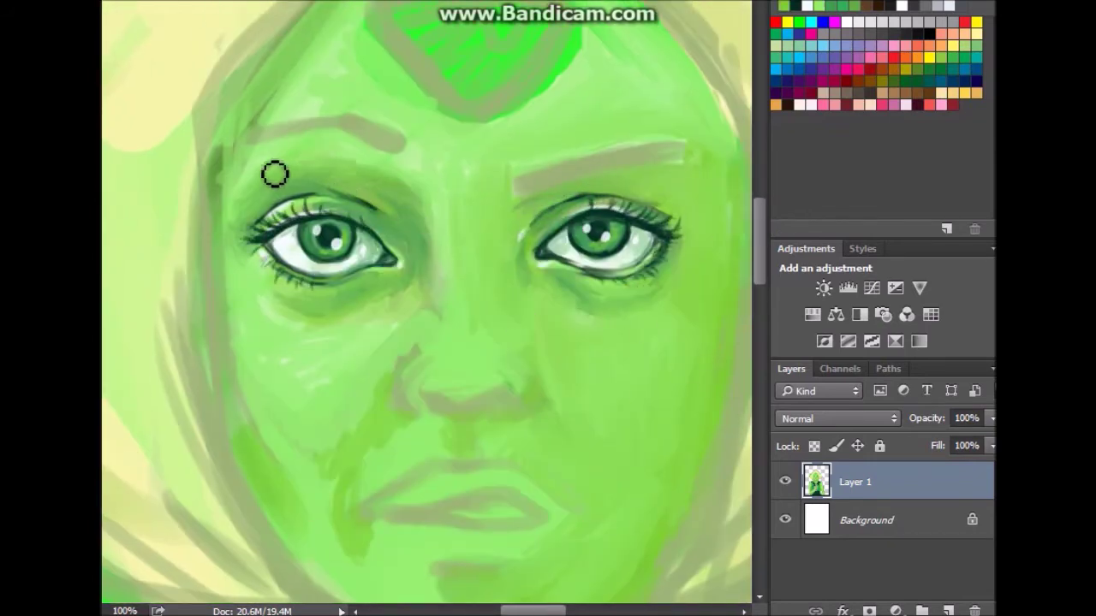
pyautogui.scroll(-5, 756, 242)
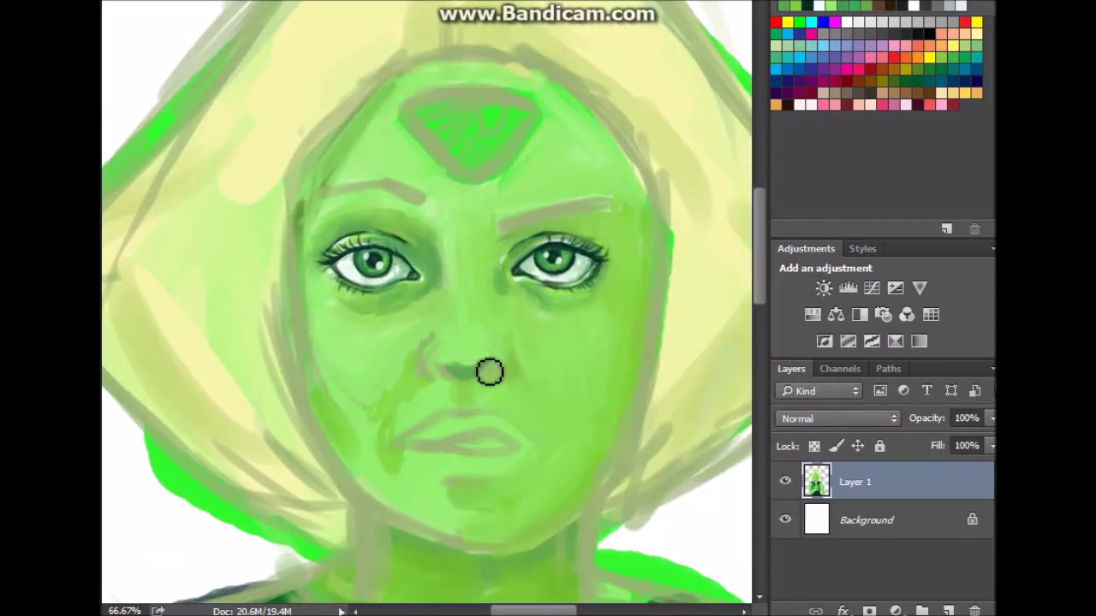
# - Shade the nose bridge, then add a 23% Multiply layer and merge it down into Layer 1
pyautogui.moveTo(478, 291); pyautogui.dragTo(512, 349)
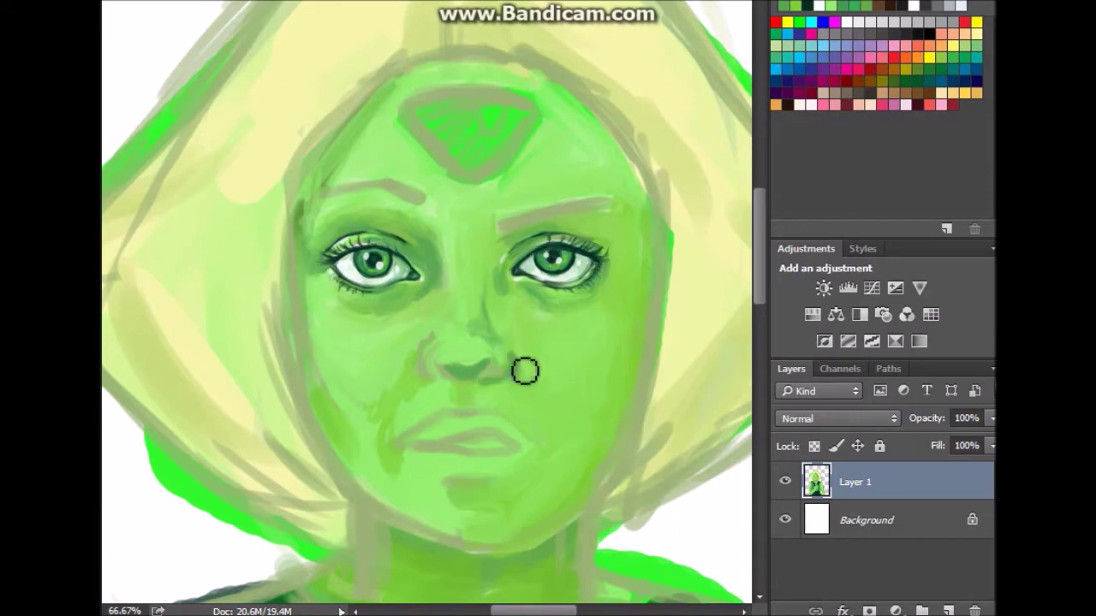
pyautogui.hotkey('ctrl', 'shift', 'alt', 'n')
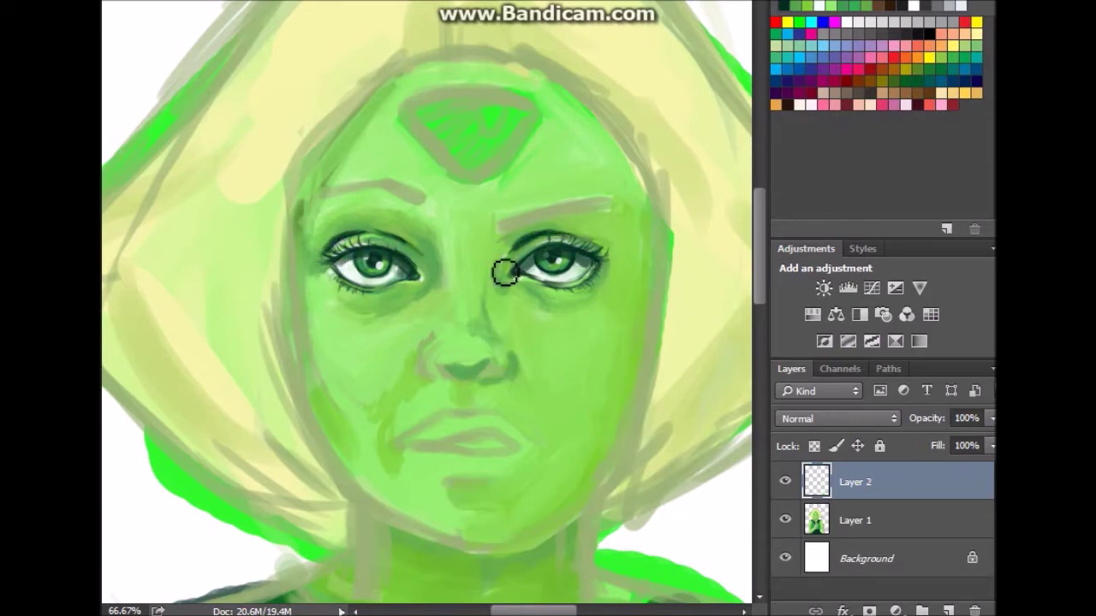
pyautogui.hotkey('shift', 'alt', 'm')
pyautogui.moveTo(992, 418); pyautogui.dragTo(914, 443)
pyautogui.hotkey('ctrl', 'e')
pyautogui.moveTo(525, 586)
pyautogui.mouseDown()
pyautogui.moveTo(606, 582)
pyautogui.moveTo(477, 585)
pyautogui.mouseUp()
# - Darken the shading on the left jaw and chin
pyautogui.press('b')
pyautogui.scroll(-1, 523, 348)
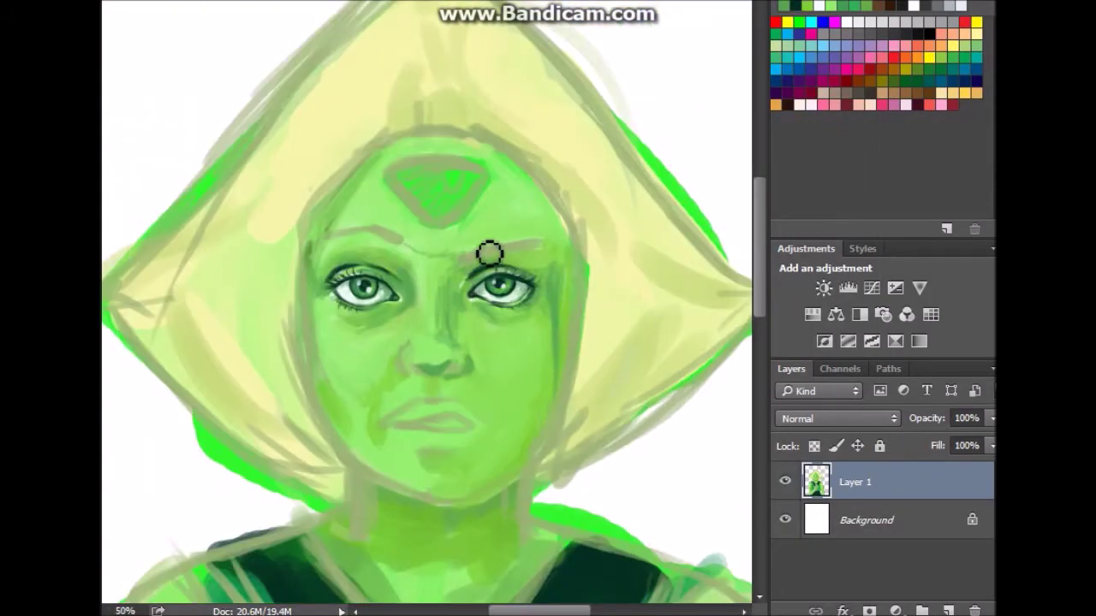
pyautogui.moveTo(758, 214); pyautogui.dragTo(758, 231)
pyautogui.moveTo(373, 322); pyautogui.dragTo(373, 398)
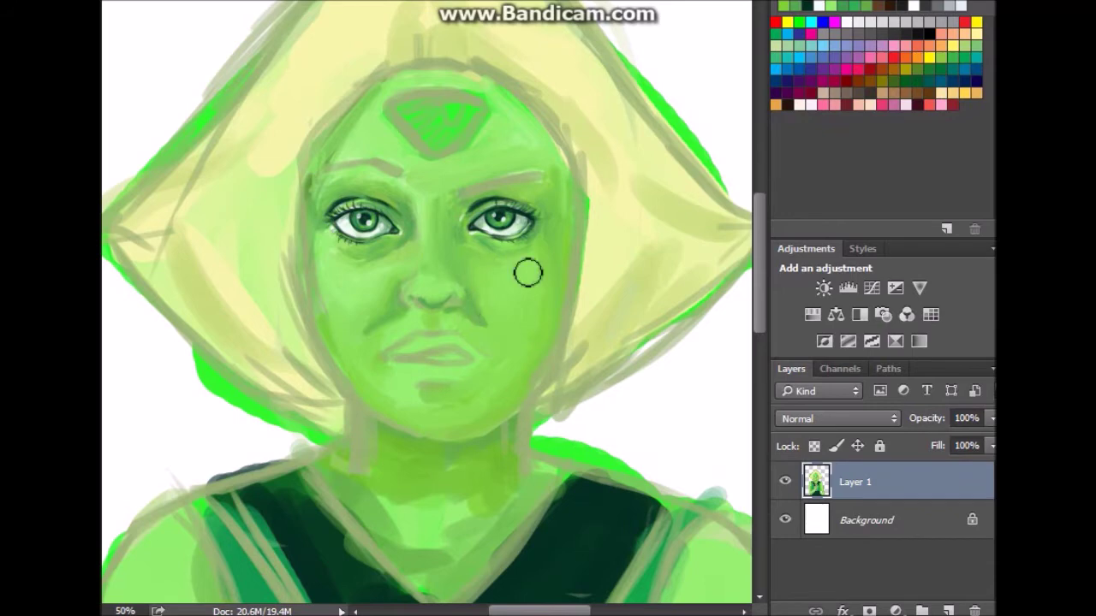
# - Add shading on the left cheek and faint shading along the jaw with a different brush preset
pyautogui.hotkey('ctrl', '+')
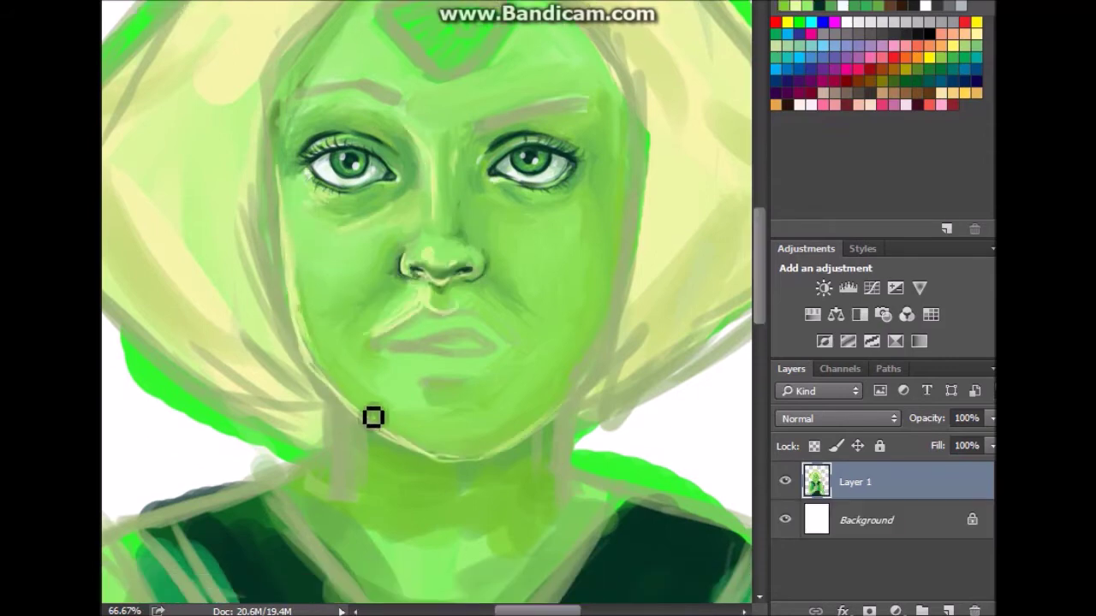
pyautogui.moveTo(343, 252); pyautogui.dragTo(372, 411)
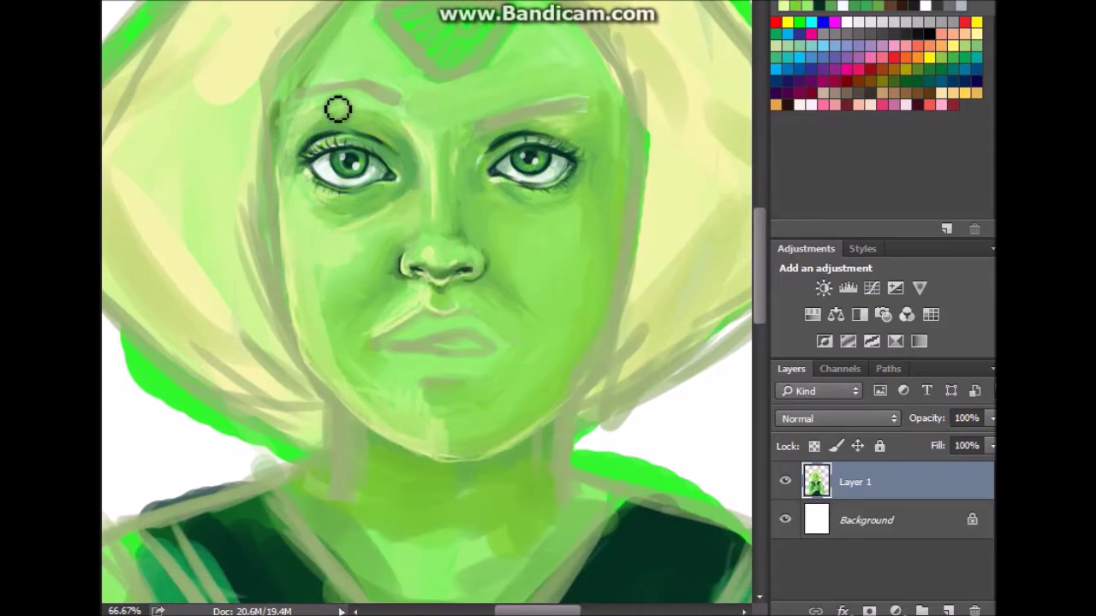
pyautogui.rightClick(351, 265)
pyautogui.click(372, 250)
pyautogui.moveTo(372, 250); pyautogui.dragTo(427, 415)
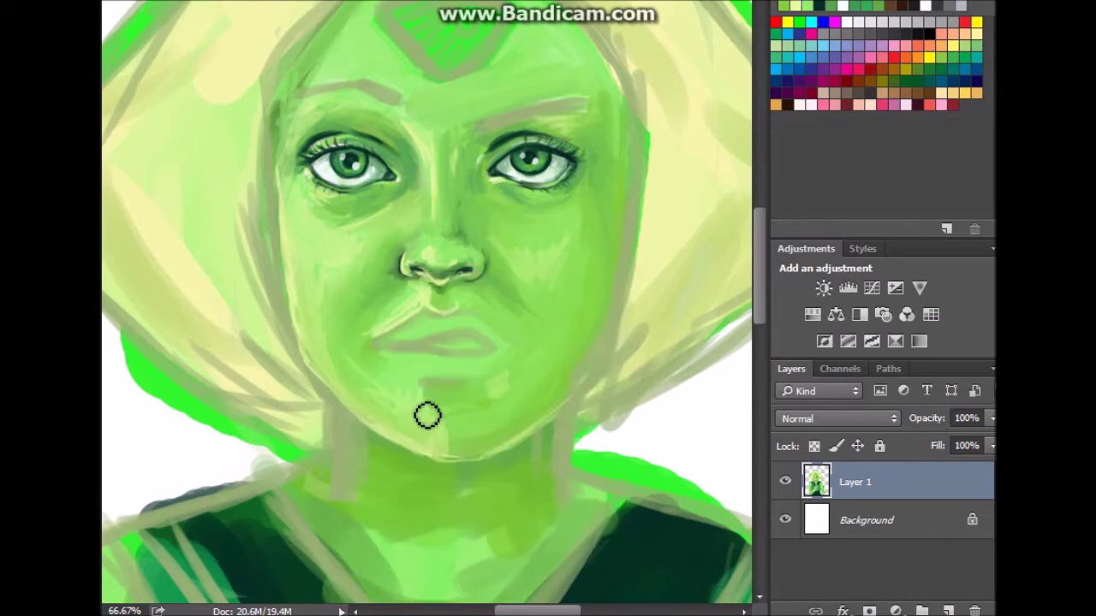
pyautogui.rightClick(368, 262)
# - Switch brush presets and paint strokes at the corners of the lips
pyautogui.click(482, 354)
pyautogui.scroll(-2, 482, 354)
pyautogui.rightClick(425, 308)
pyautogui.click(459, 284)
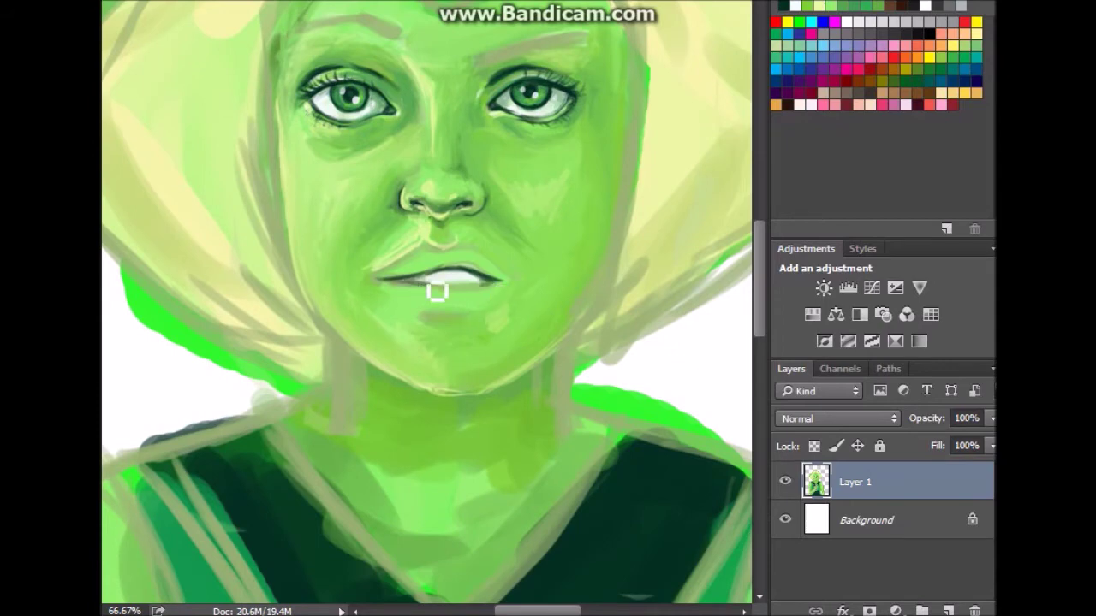
pyautogui.scroll(-2, 734, 276)
pyautogui.scroll(6, 442, 358)
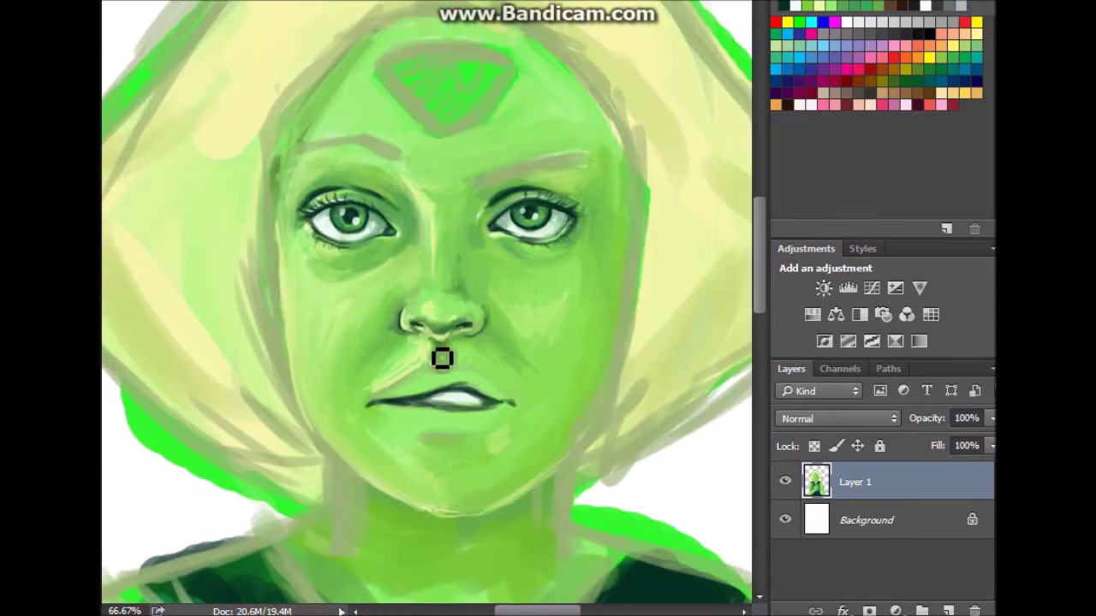
pyautogui.moveTo(450, 433); pyautogui.dragTo(436, 384)
pyautogui.scroll(-2, 435, 384)
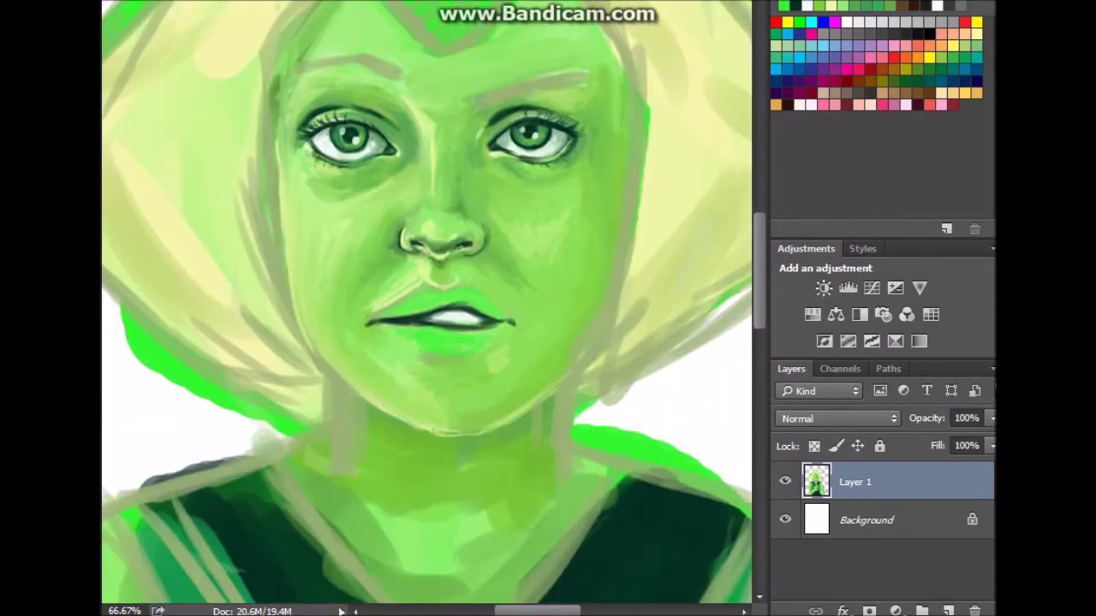
pyautogui.press('Return')
pyautogui.scroll(1, 454, 306)
pyautogui.moveTo(452, 325); pyautogui.dragTo(543, 354)
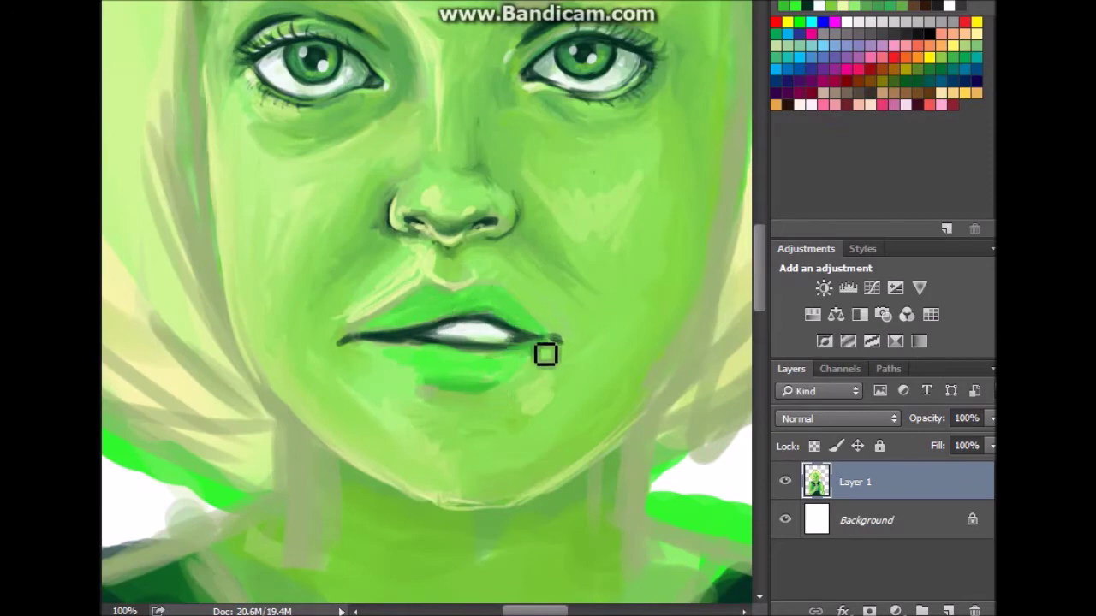
# - Repaint the lower lip darker green along the lip line, then pick a light green colour
pyautogui.scroll(1, 594, 375)
pyautogui.click(191, 147)
pyautogui.press('Return')
pyautogui.moveTo(454, 393)
pyautogui.mouseDown()
pyautogui.moveTo(518, 379)
pyautogui.moveTo(509, 369)
pyautogui.moveTo(552, 339)
pyautogui.moveTo(414, 330)
pyautogui.moveTo(369, 360)
pyautogui.mouseUp()
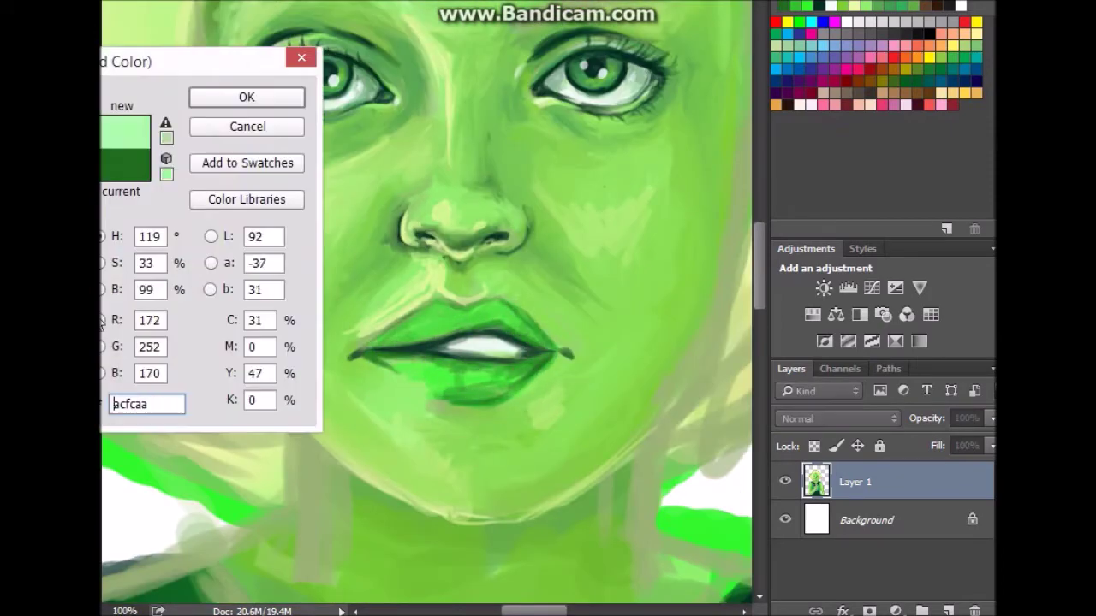
pyautogui.click(570, 396)
pyautogui.click(234, 104)
pyautogui.scroll(1, 479, 342)
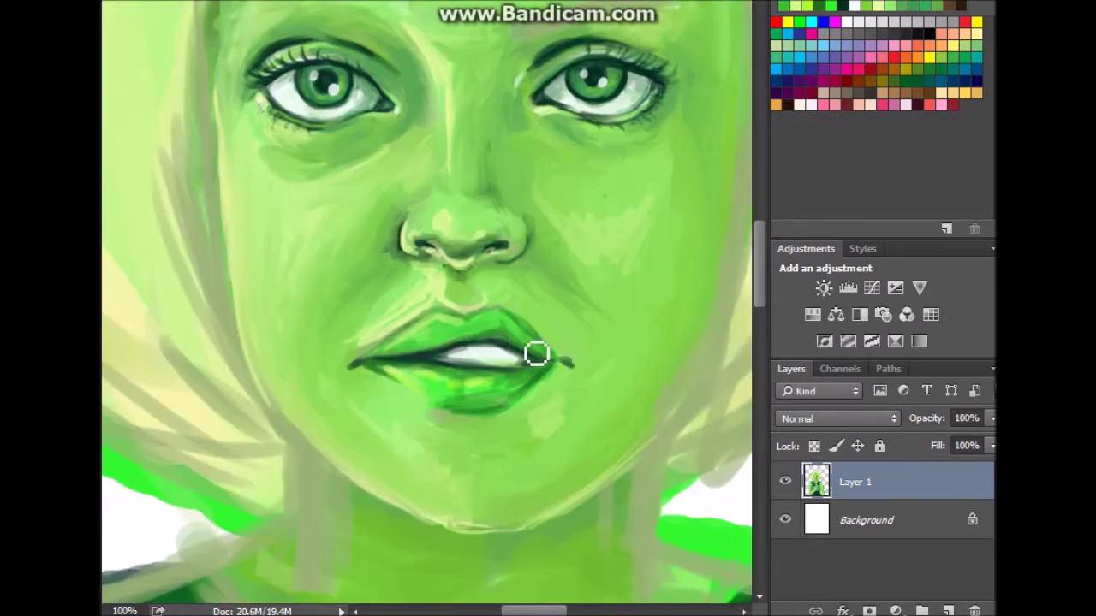
pyautogui.scroll(-2, 413, 395)
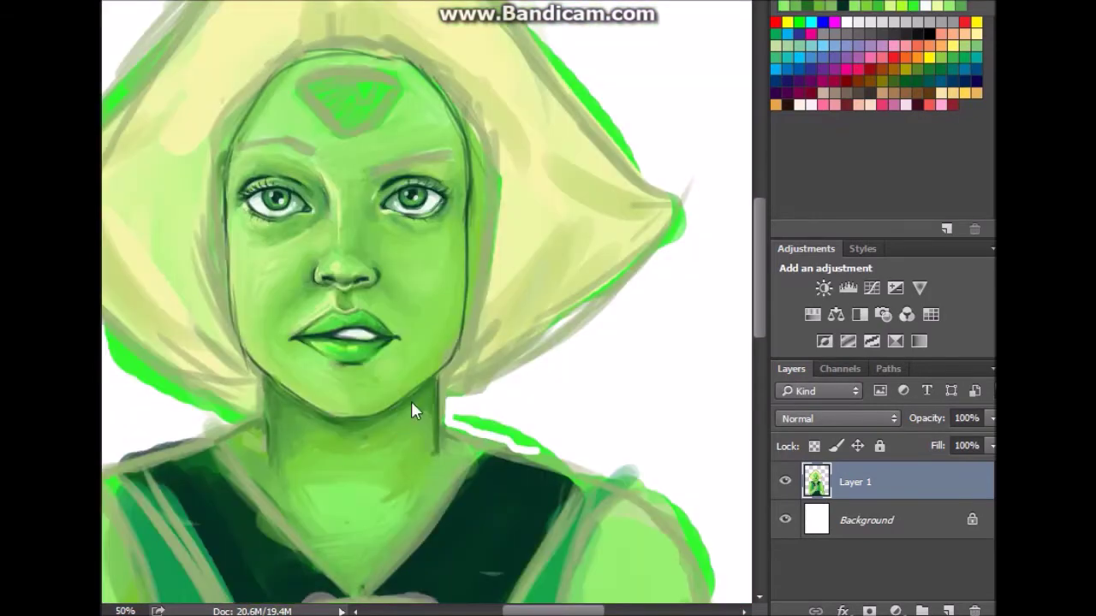
# - Review the whole figure, then lay pale yellow strokes along the left eyebrow
pyautogui.scroll(-2, 433, 404)
pyautogui.scroll(-1, 454, 248)
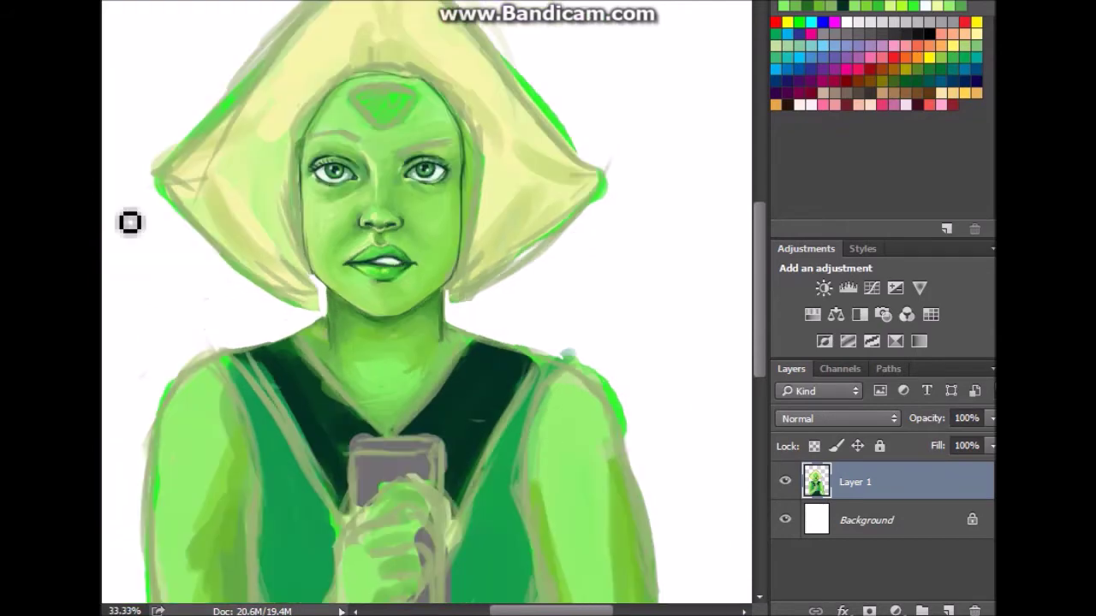
pyautogui.scroll(1, 411, 291)
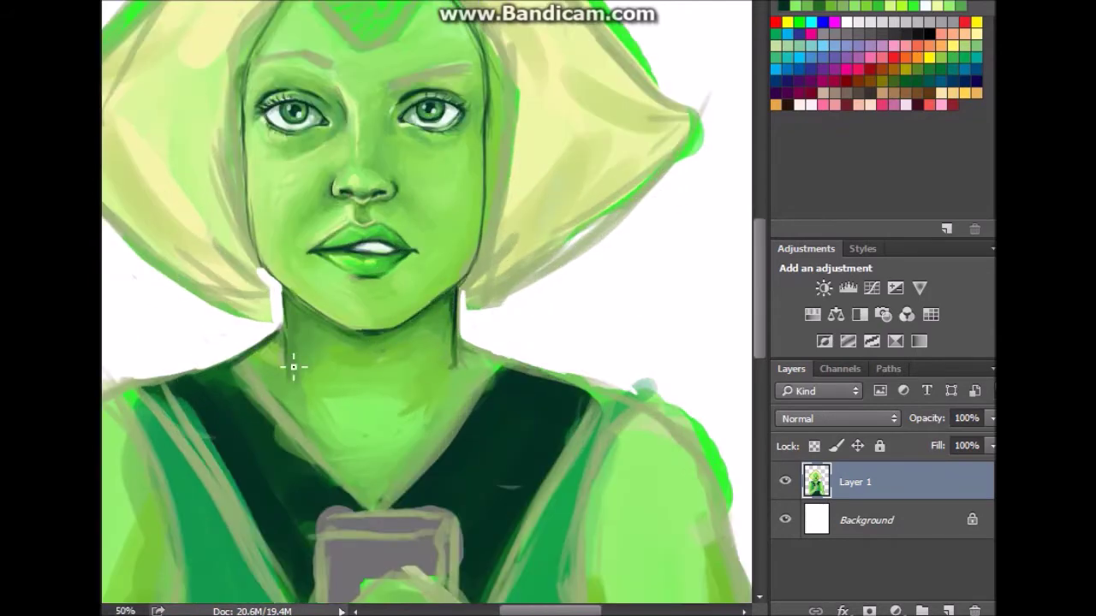
pyautogui.scroll(-1, 375, 293)
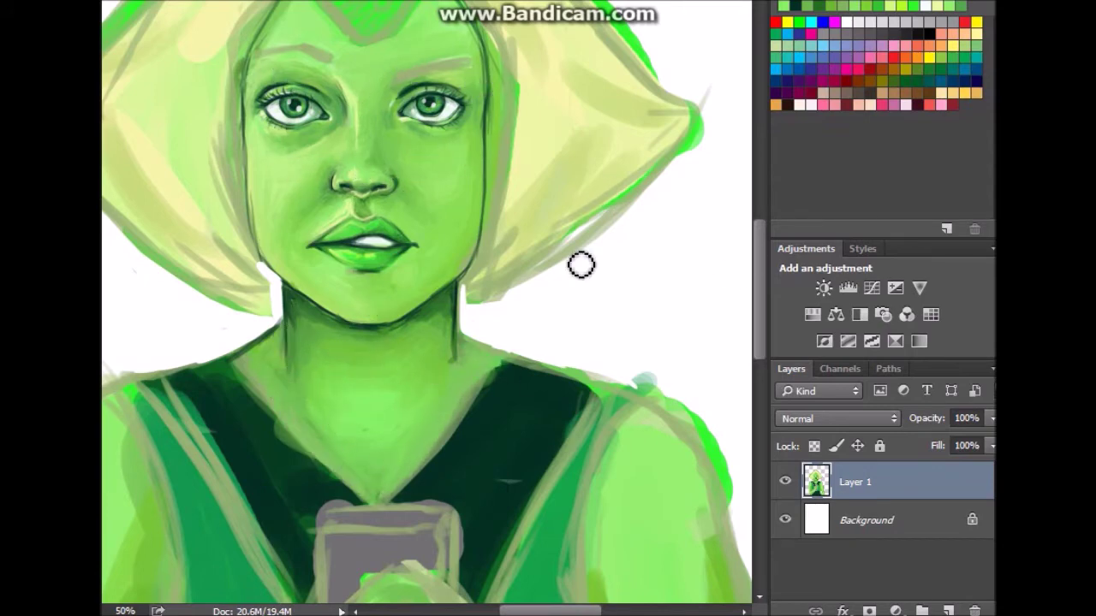
pyautogui.rightClick(530, 210)
pyautogui.press('Escape')
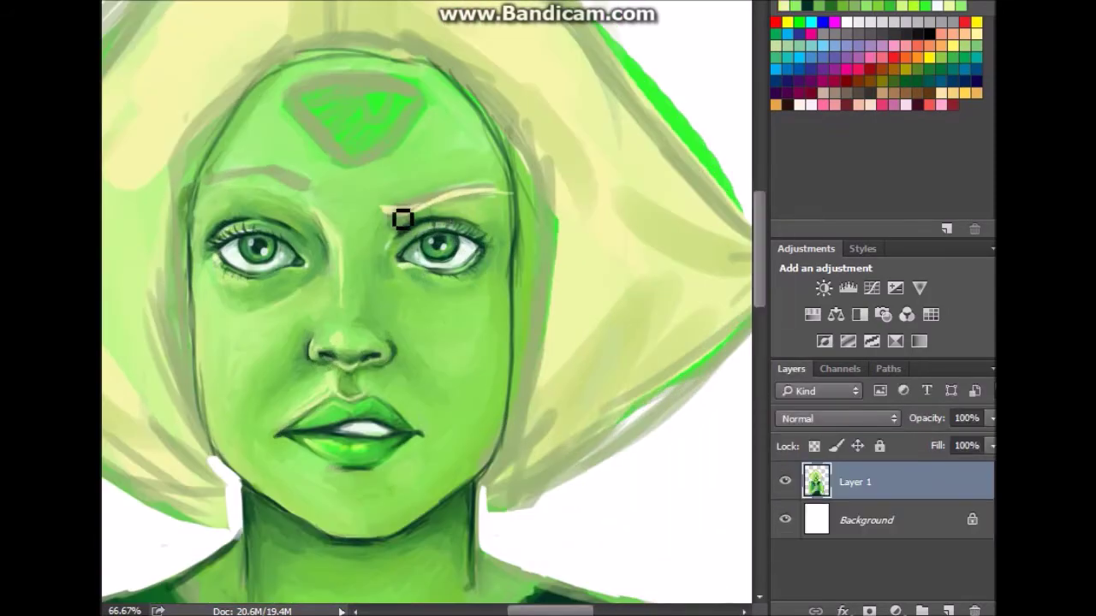
pyautogui.moveTo(402, 219); pyautogui.dragTo(320, 186)
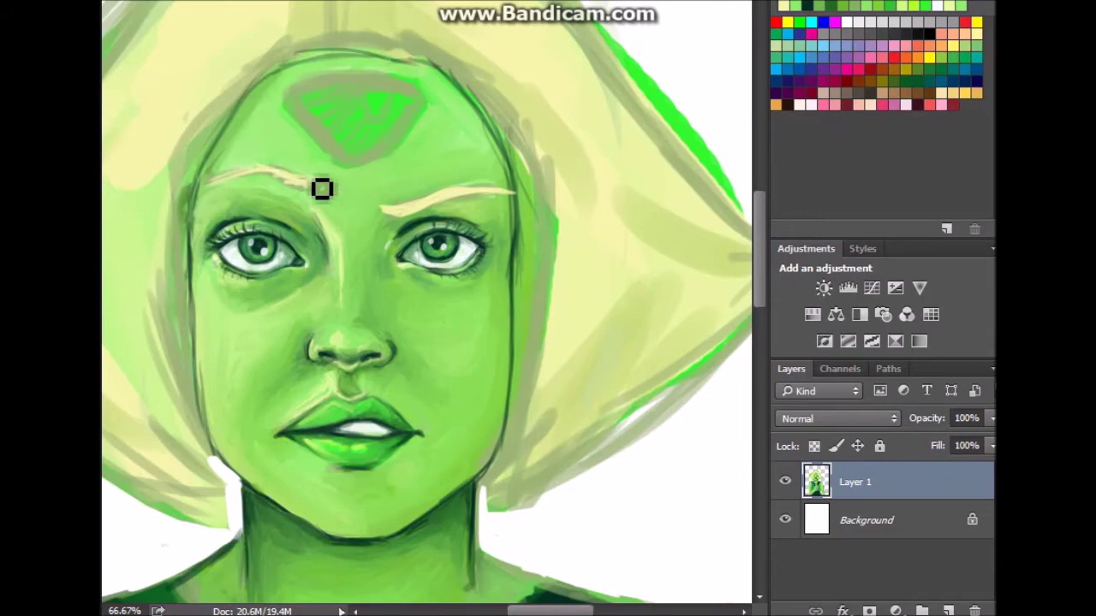
# - Repaint the left and right eyebrows in tan at 100% zoom, then return to 50%
pyautogui.hotkey('ctrl', '-')
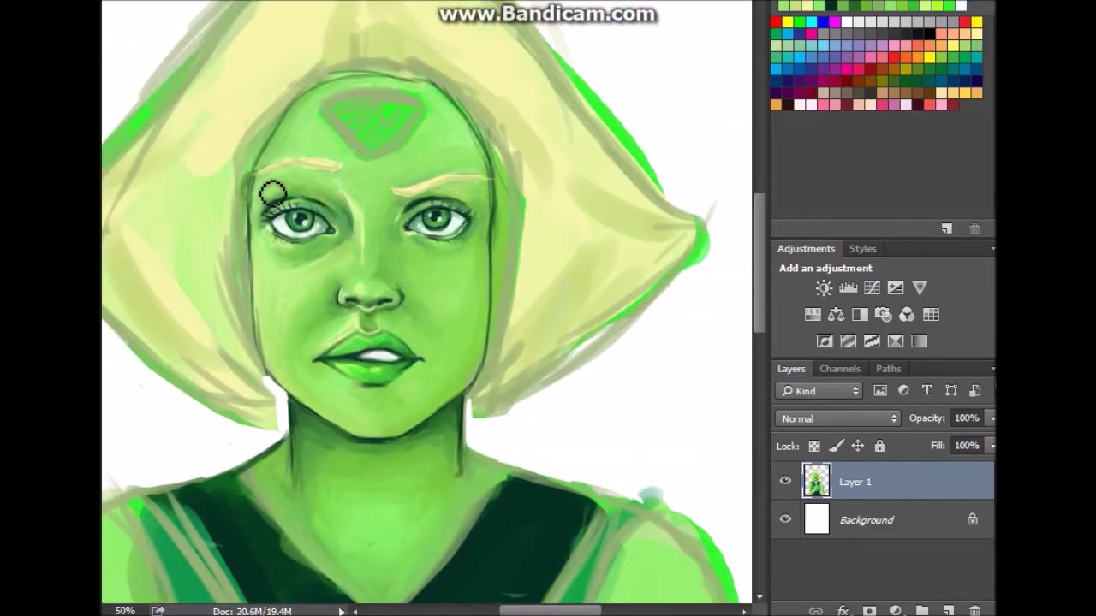
pyautogui.hotkey('ctrl', '1')
pyautogui.moveTo(372, 115); pyautogui.dragTo(465, 98)
pyautogui.moveTo(287, 56); pyautogui.dragTo(188, 72)
pyautogui.moveTo(466, 107); pyautogui.dragTo(524, 96)
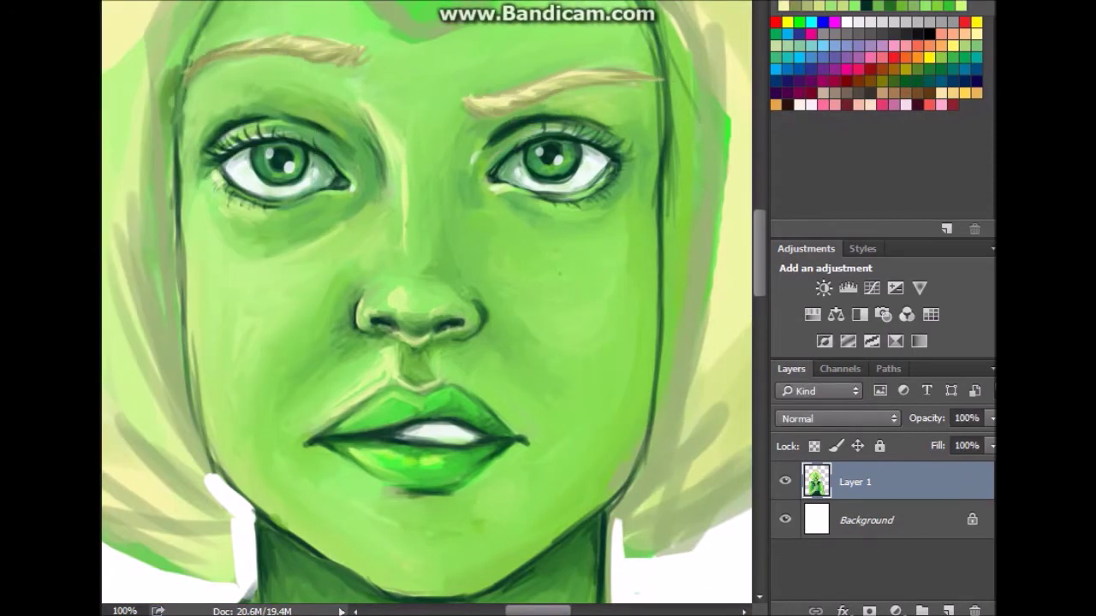
pyautogui.hotkey('ctrl', '-')
pyautogui.hotkey('ctrl', '-')
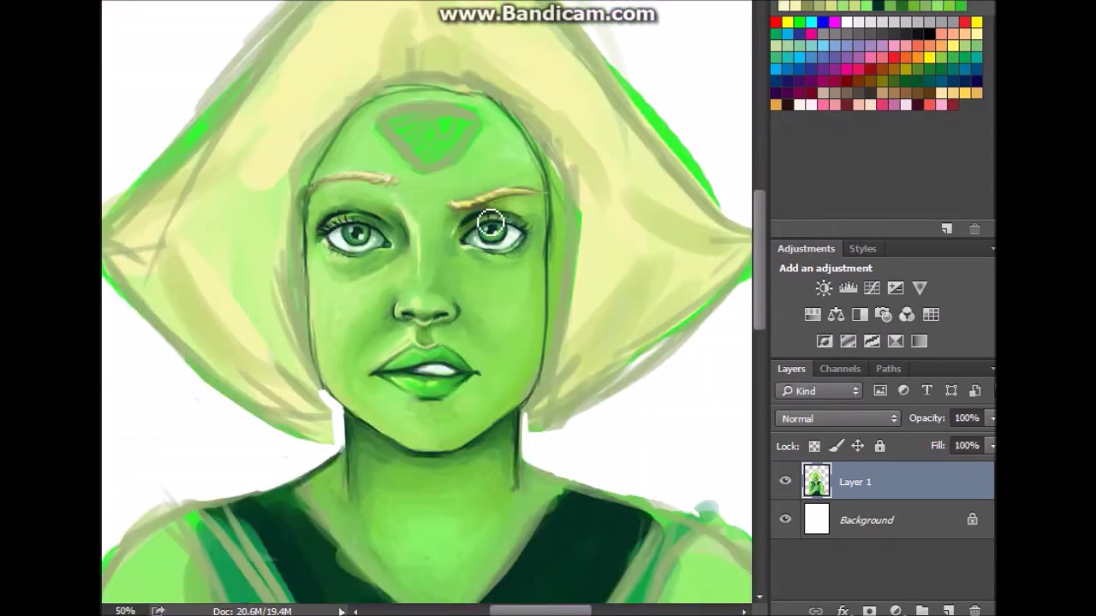
pyautogui.scroll(-3, 696, 232)
pyautogui.scroll(-3, 696, 232)
pyautogui.hotkey('ctrl', 'z')
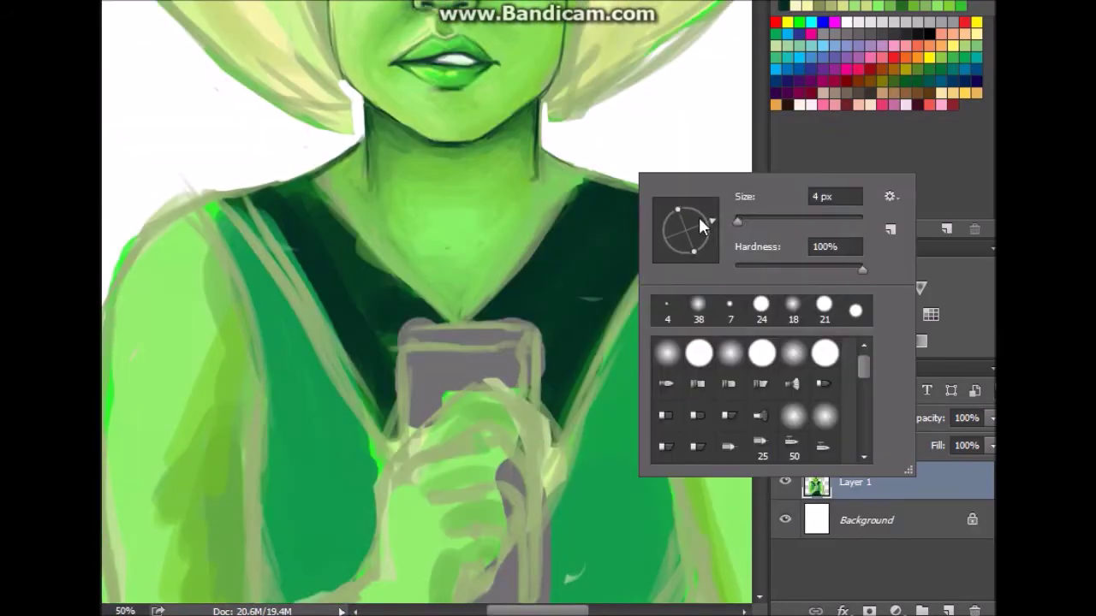
# - Fill the left and right top straps with dark green
pyautogui.moveTo(582, 256); pyautogui.dragTo(548, 445)
pyautogui.moveTo(402, 282); pyautogui.dragTo(360, 243)
pyautogui.moveTo(257, 206)
pyautogui.mouseDown()
pyautogui.moveTo(326, 349)
pyautogui.moveTo(410, 316)
pyautogui.mouseUp()
pyautogui.hotkey('ctrl', '-')
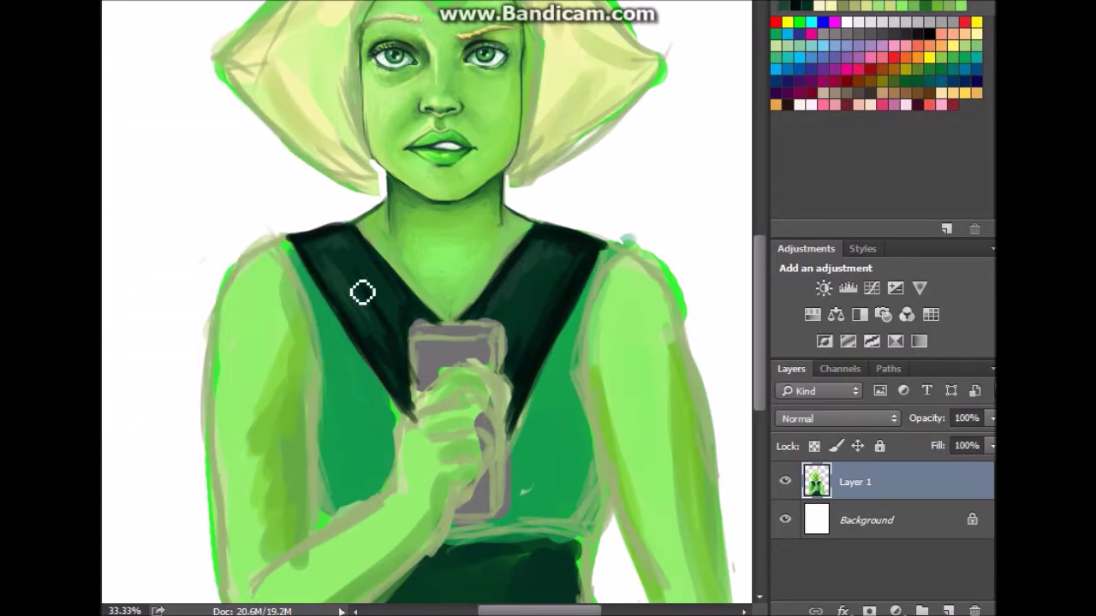
pyautogui.scroll(-2, 564, 320)
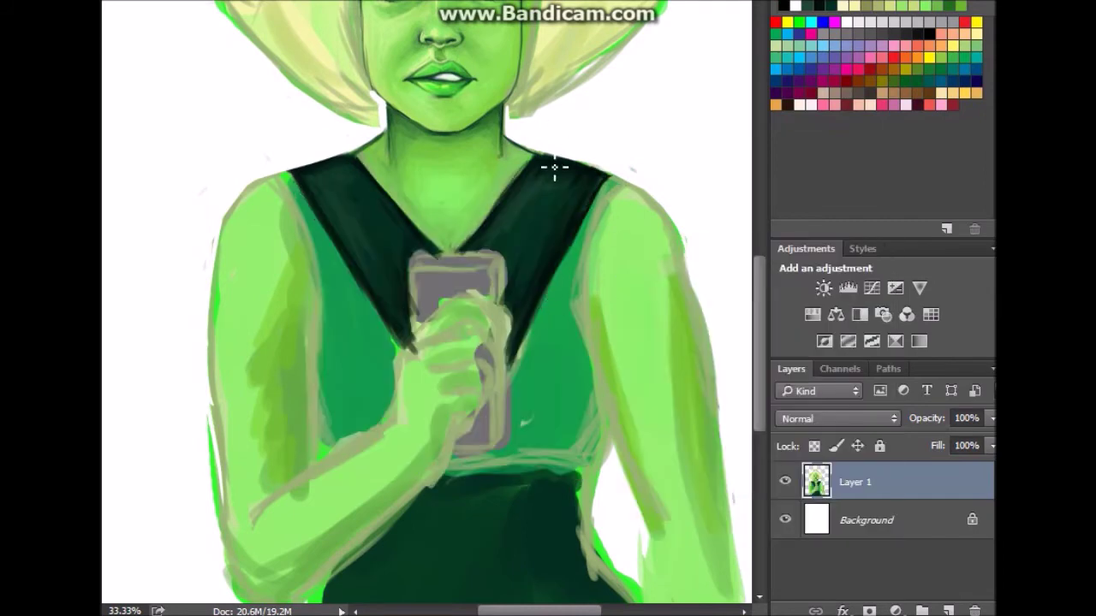
pyautogui.hotkey('ctrl', '+')
pyautogui.hotkey('ctrl', '-')
pyautogui.scroll(1, 751, 262)
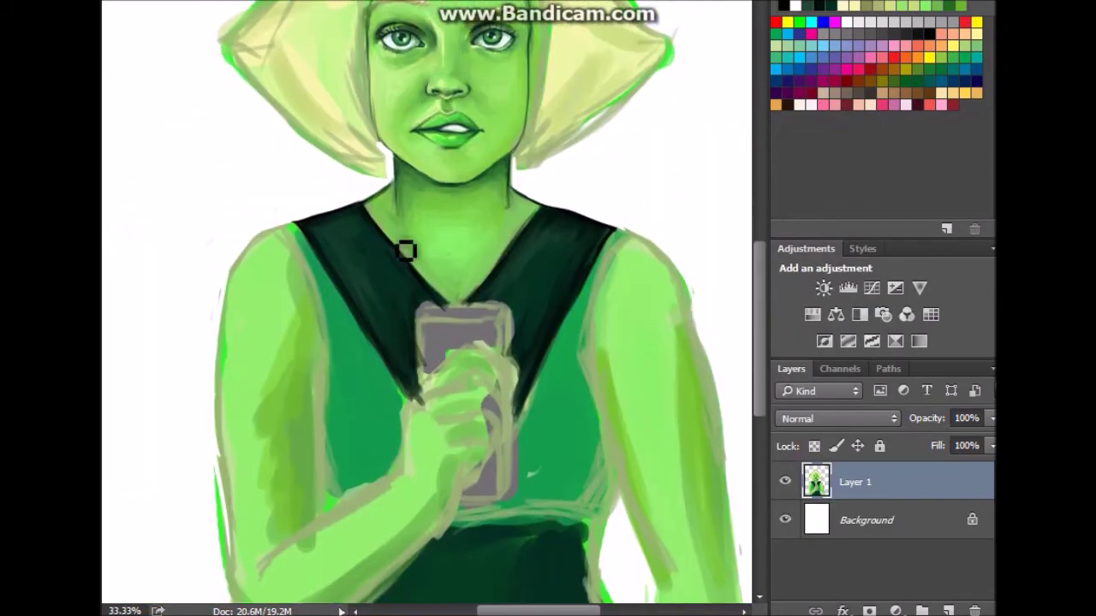
pyautogui.scroll(-3, 433, 288)
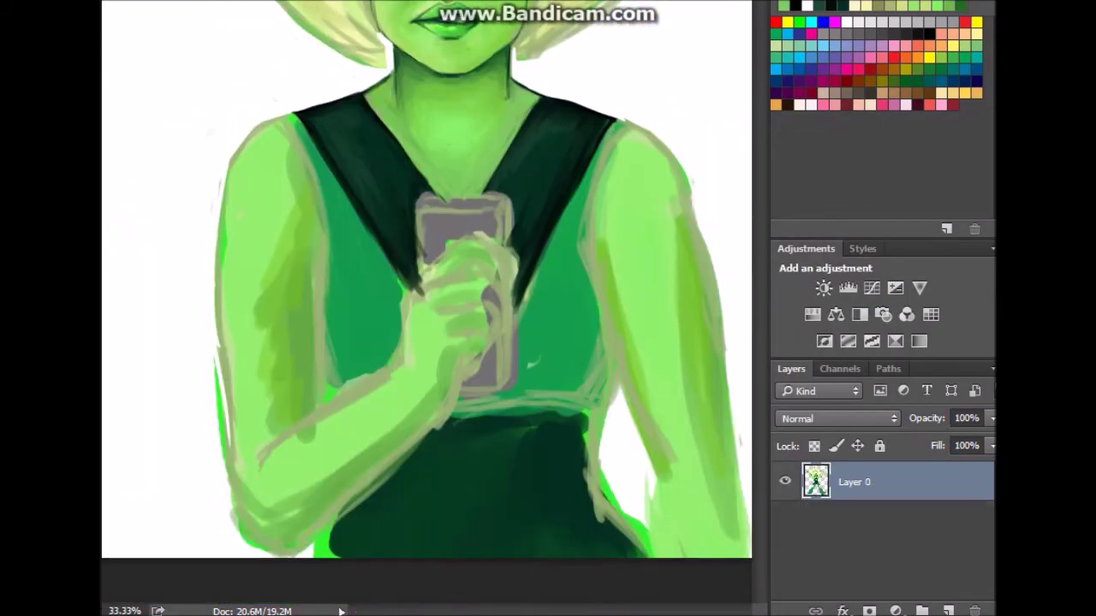
# - Extend the torso green over both arm edges using a larger brush
pyautogui.moveTo(599, 269); pyautogui.dragTo(598, 169)
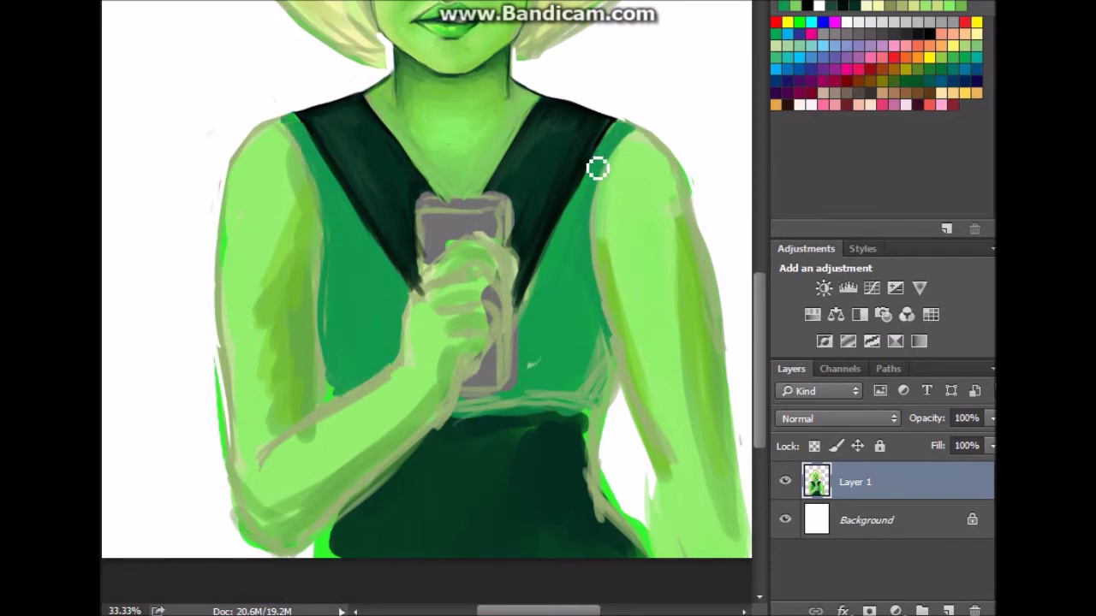
pyautogui.moveTo(609, 389); pyautogui.dragTo(607, 342)
pyautogui.rightClick(588, 301)
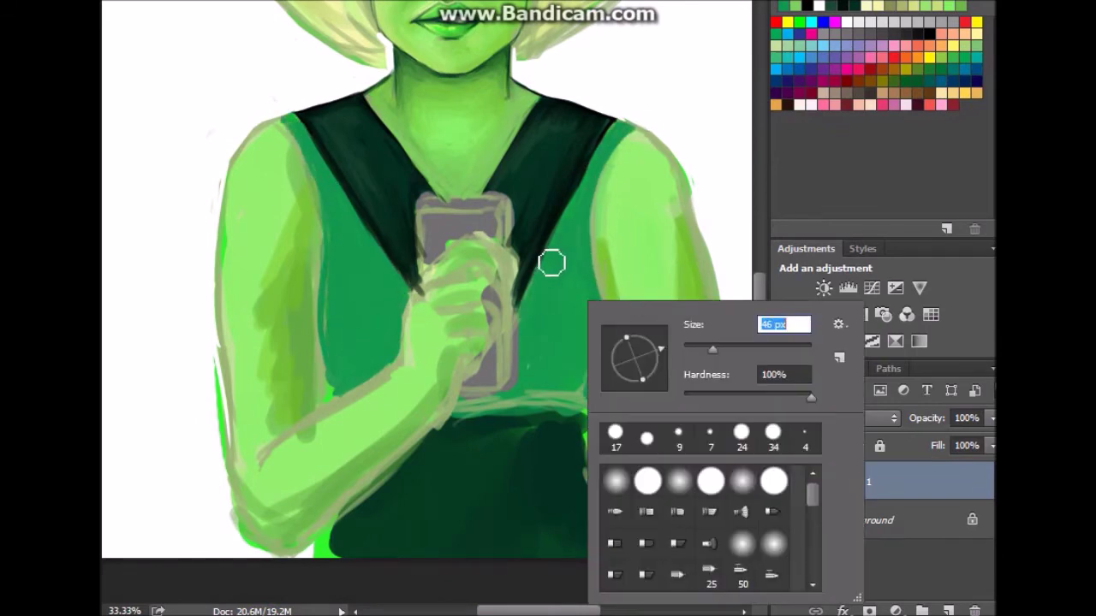
pyautogui.click(551, 262)
pyautogui.moveTo(604, 402); pyautogui.dragTo(601, 196)
pyautogui.moveTo(749, 318); pyautogui.dragTo(749, 287)
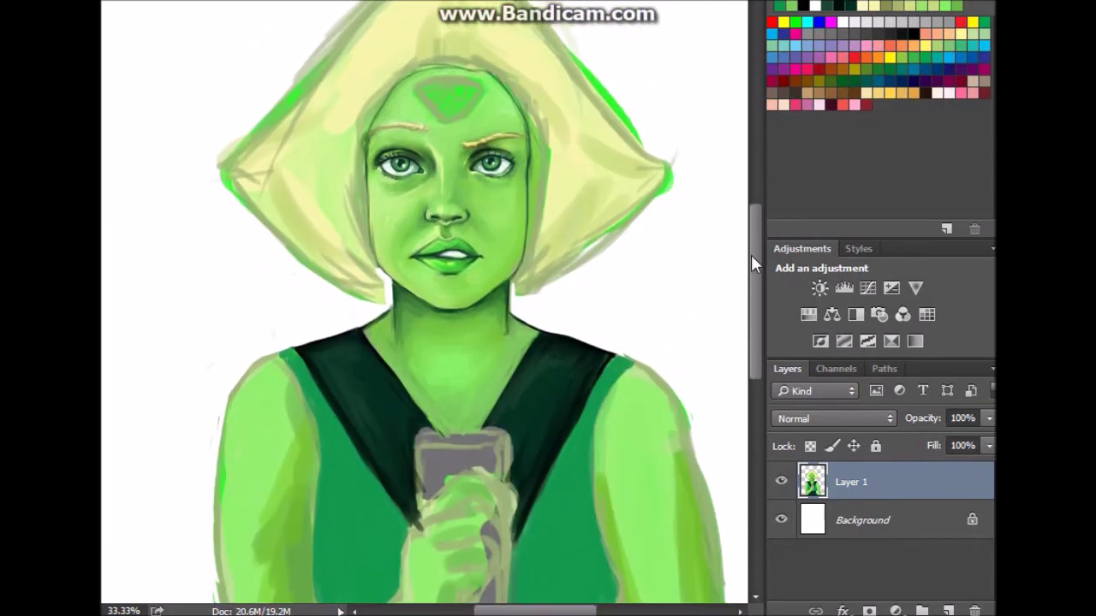
# - Paint a darker green along the dress's right and left edges
pyautogui.press('Return')
pyautogui.moveTo(607, 455)
pyautogui.mouseDown()
pyautogui.moveTo(550, 539)
pyautogui.moveTo(599, 315)
pyautogui.mouseUp()
pyautogui.moveTo(288, 249); pyautogui.dragTo(318, 276)
pyautogui.moveTo(756, 357)
pyautogui.mouseDown()
pyautogui.moveTo(757, 331)
pyautogui.moveTo(757, 377)
pyautogui.mouseUp()
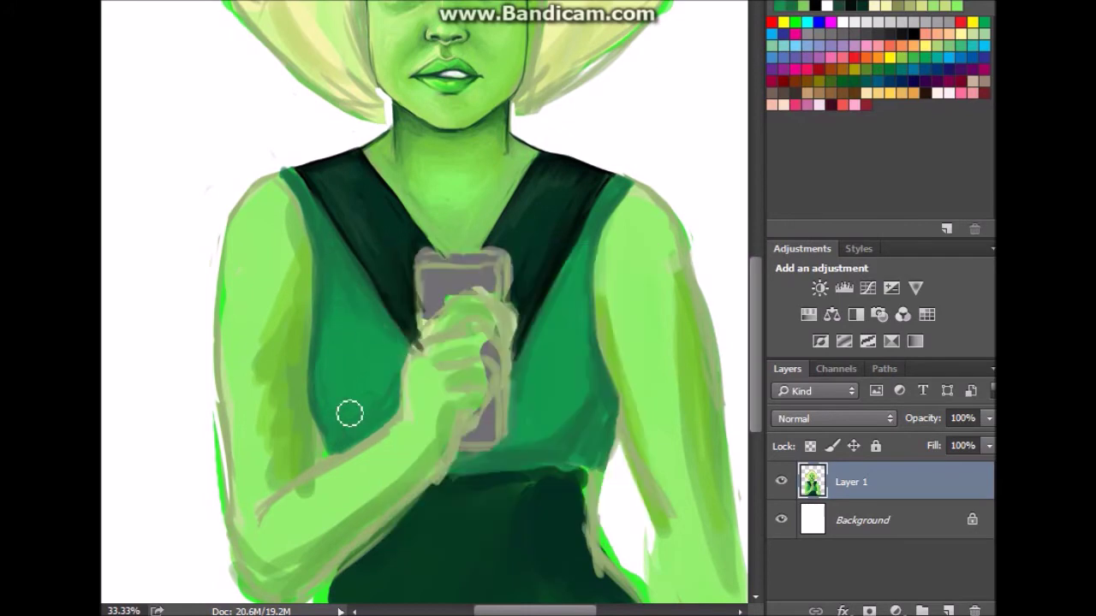
pyautogui.scroll(2, 641, 280)
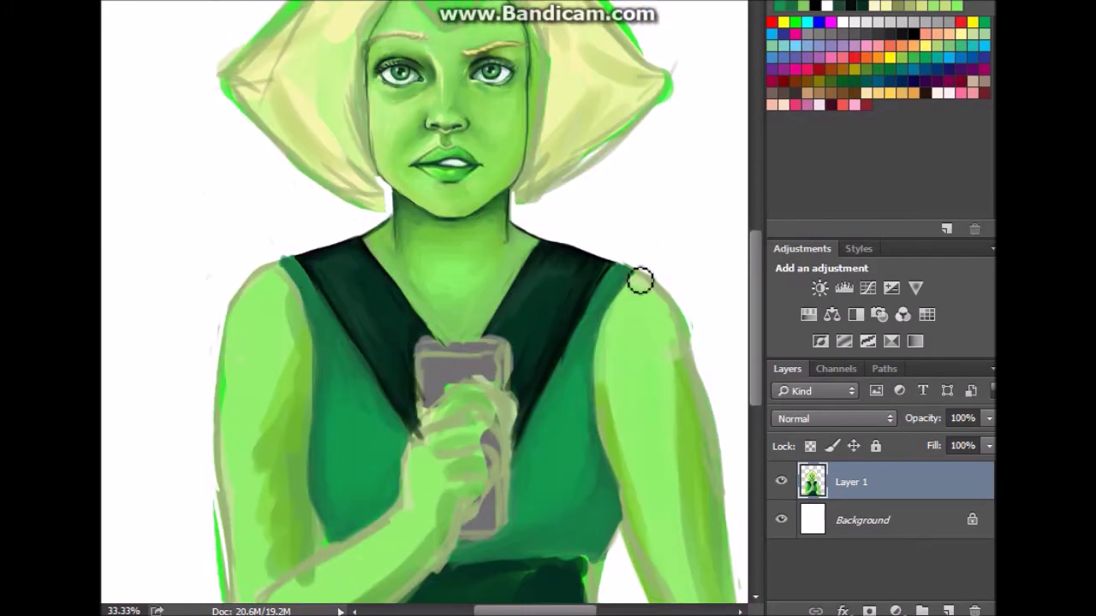
pyautogui.press('Return')
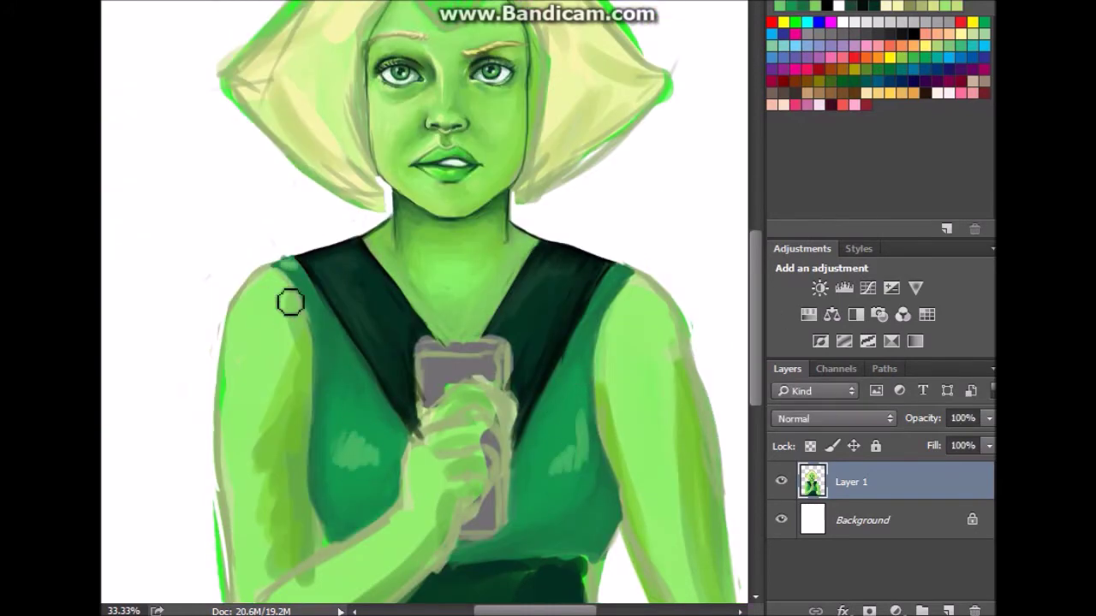
pyautogui.hotkey('ctrl', '+')
pyautogui.hotkey('ctrl', '-')
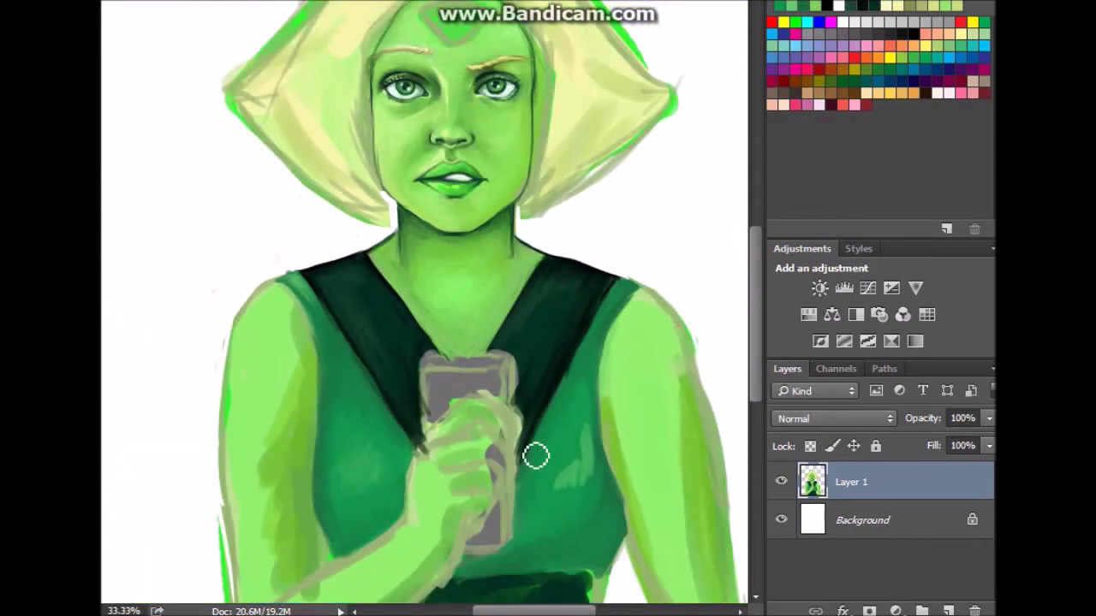
pyautogui.scroll(-4, 582, 465)
# - Hatch dark strokes along the dress's right and left edges
pyautogui.scroll(4, 447, 359)
pyautogui.rightClick(447, 359)
pyautogui.press('Escape')
pyautogui.scroll(-2, 612, 269)
pyautogui.rightClick(612, 270)
pyautogui.press('Escape')
pyautogui.moveTo(625, 457); pyautogui.dragTo(599, 500)
pyautogui.moveTo(309, 254); pyautogui.dragTo(325, 458)
# - Smooth the upper arm's outer and inner sides with lighter green
pyautogui.scroll(1, 631, 275)
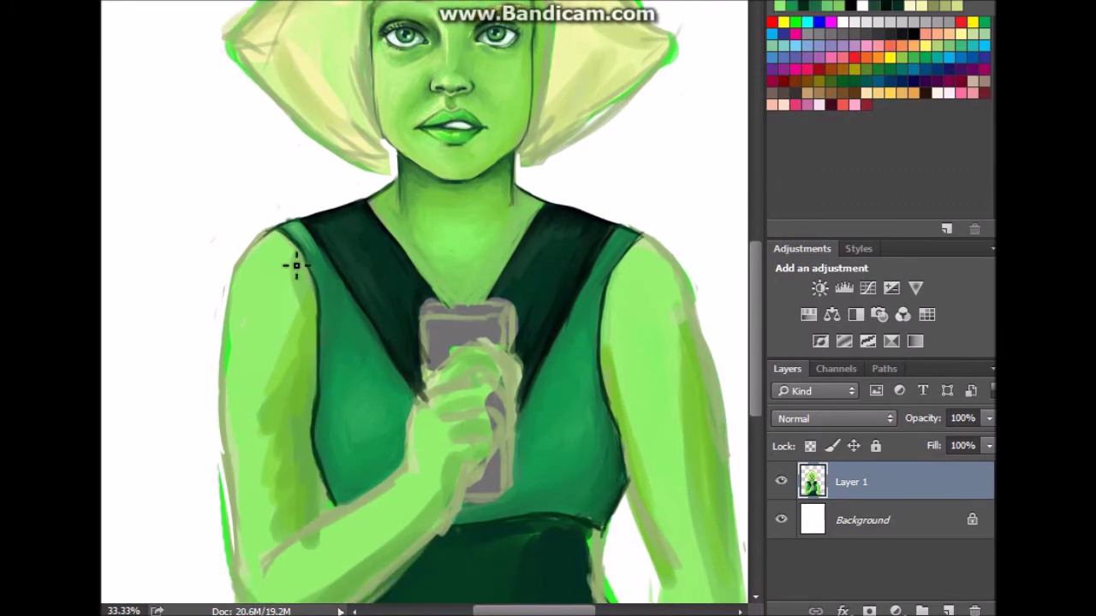
pyautogui.moveTo(677, 342); pyautogui.dragTo(641, 260)
pyautogui.moveTo(231, 291); pyautogui.dragTo(226, 385)
pyautogui.moveTo(304, 239); pyautogui.dragTo(312, 342)
pyautogui.moveTo(326, 475); pyautogui.dragTo(318, 521)
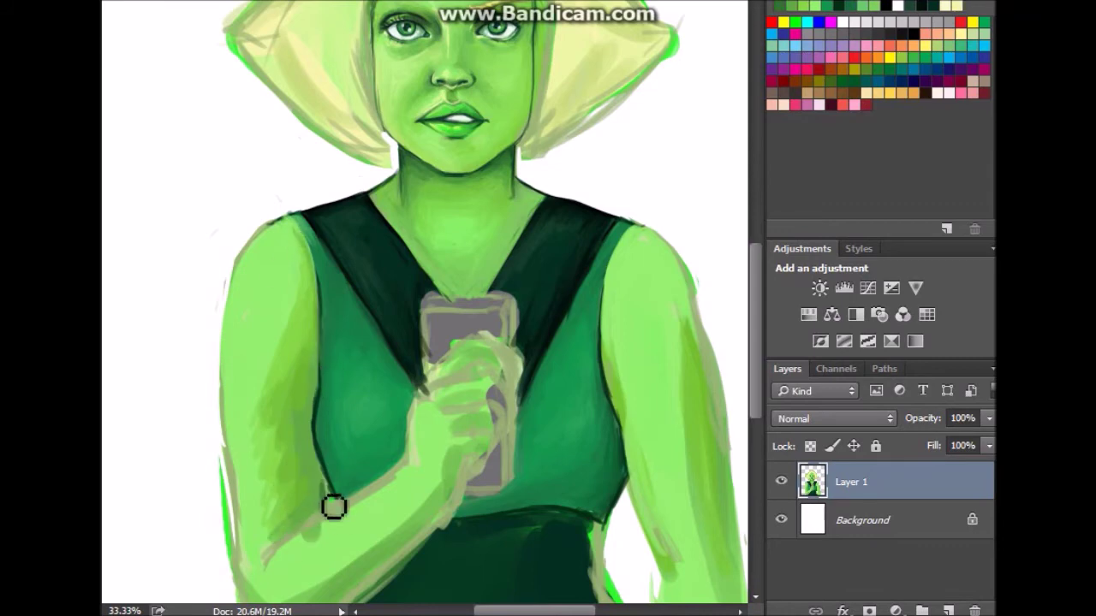
pyautogui.scroll(-5, 323, 376)
pyautogui.scroll(-1, 602, 224)
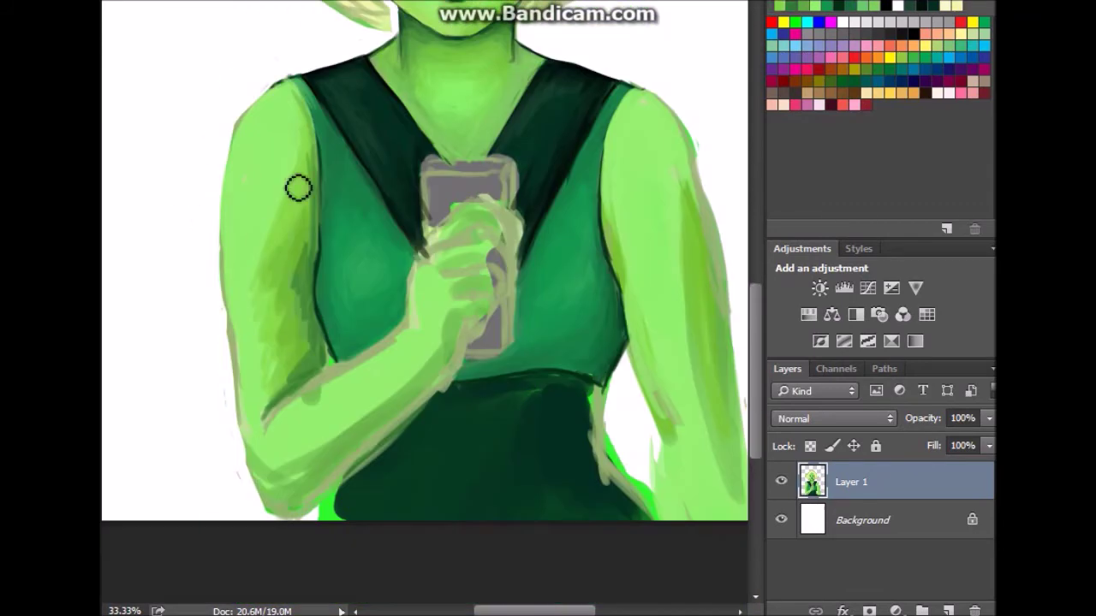
# - Undo a stray dark-green stroke, then blend the forearm, elbow and upper arm in light green
pyautogui.moveTo(274, 372); pyautogui.dragTo(452, 421)
pyautogui.hotkey('ctrl', 'alt', 'z')
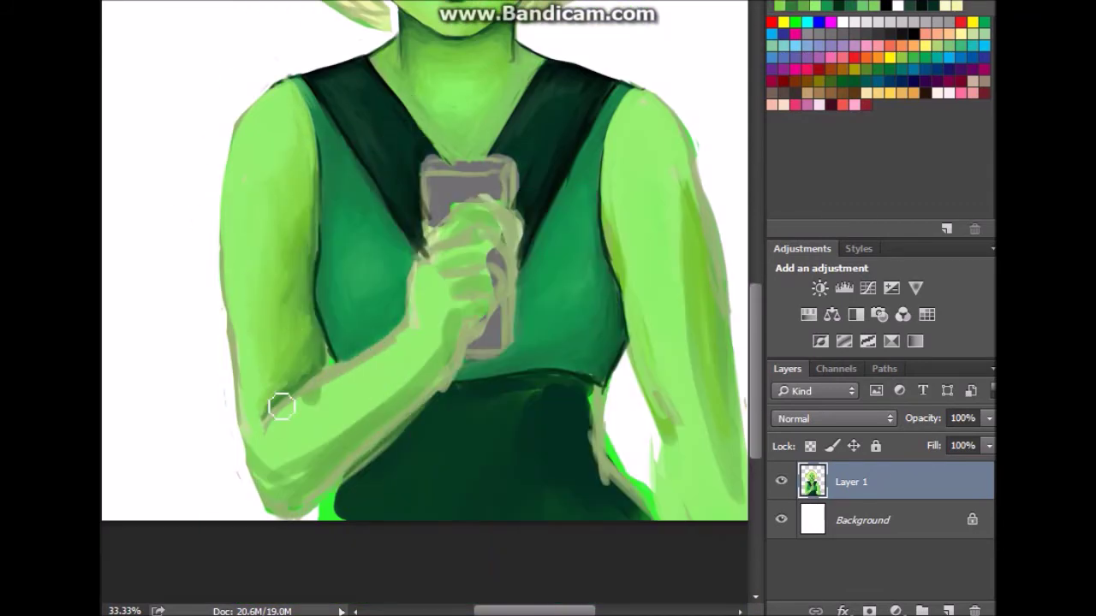
pyautogui.moveTo(271, 452)
pyautogui.mouseDown()
pyautogui.moveTo(267, 419)
pyautogui.moveTo(343, 359)
pyautogui.mouseUp()
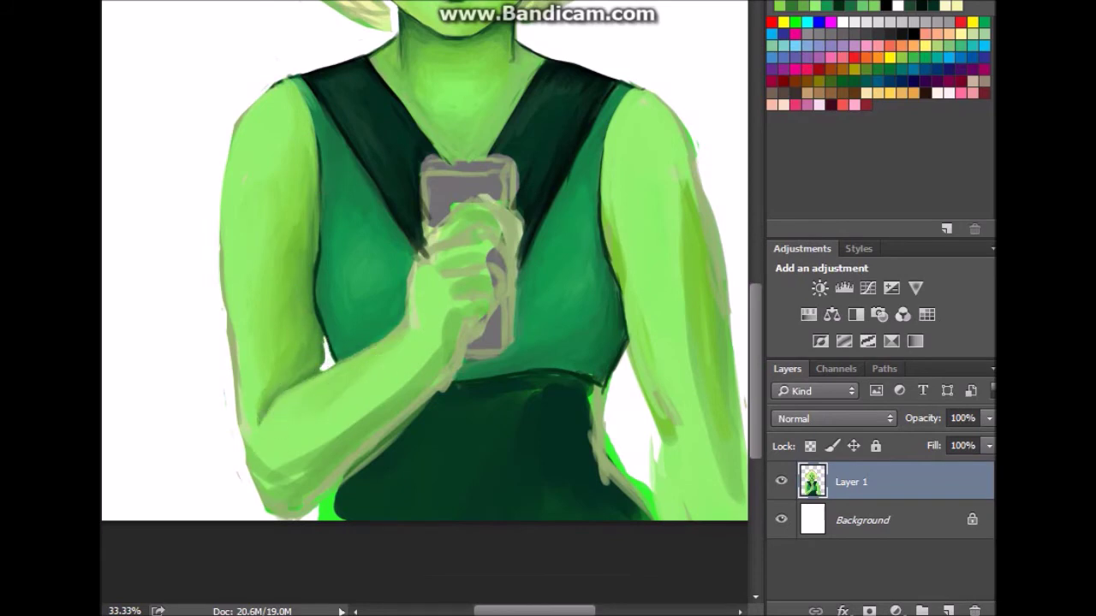
pyautogui.scroll(5, 685, 171)
pyautogui.scroll(-4, 328, 215)
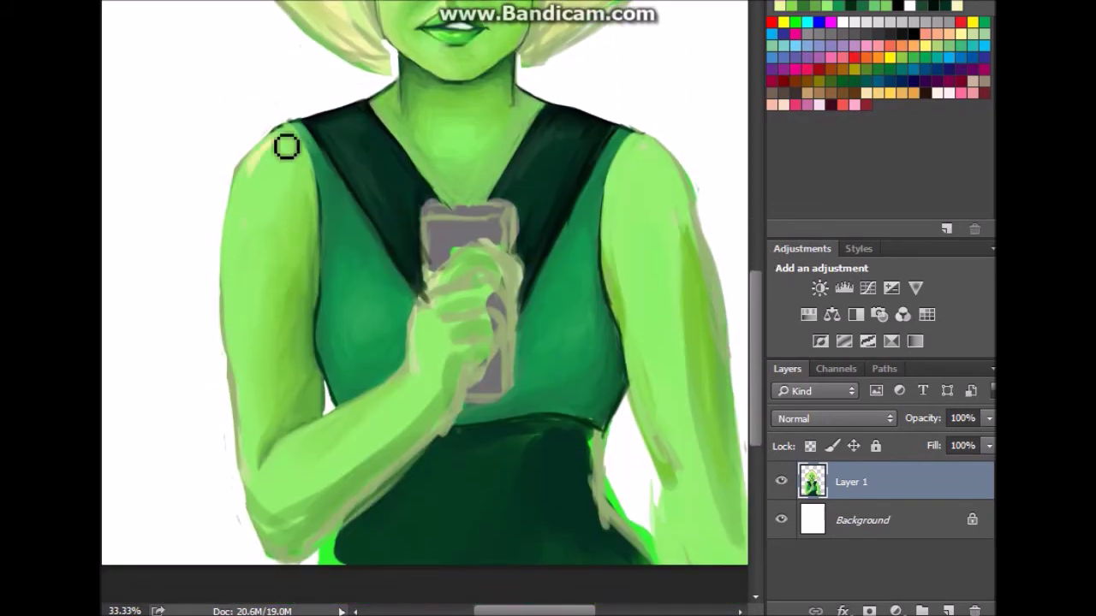
pyautogui.moveTo(286, 146); pyautogui.dragTo(259, 260)
pyautogui.moveTo(311, 157); pyautogui.dragTo(277, 432)
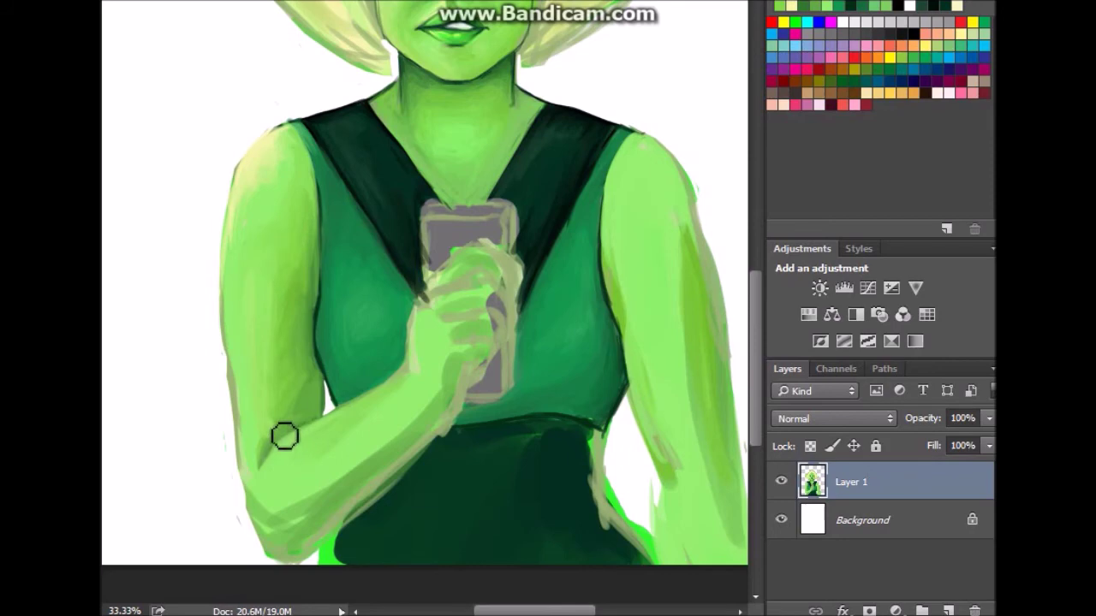
# - Outline the left arm's edge in darker green with a smaller brush
pyautogui.rightClick(283, 272)
pyautogui.press('Return')
pyautogui.moveTo(278, 129)
pyautogui.mouseDown()
pyautogui.moveTo(232, 337)
pyautogui.moveTo(236, 505)
pyautogui.mouseUp()
pyautogui.scroll(2, 751, 313)
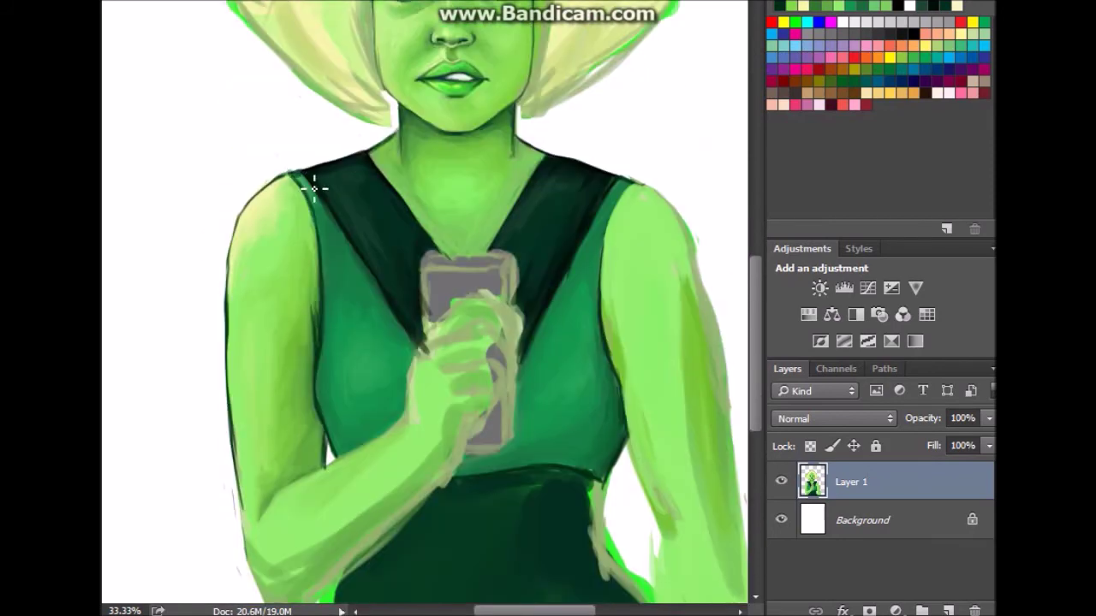
pyautogui.scroll(-2, 757, 378)
pyautogui.scroll(-1, 756, 378)
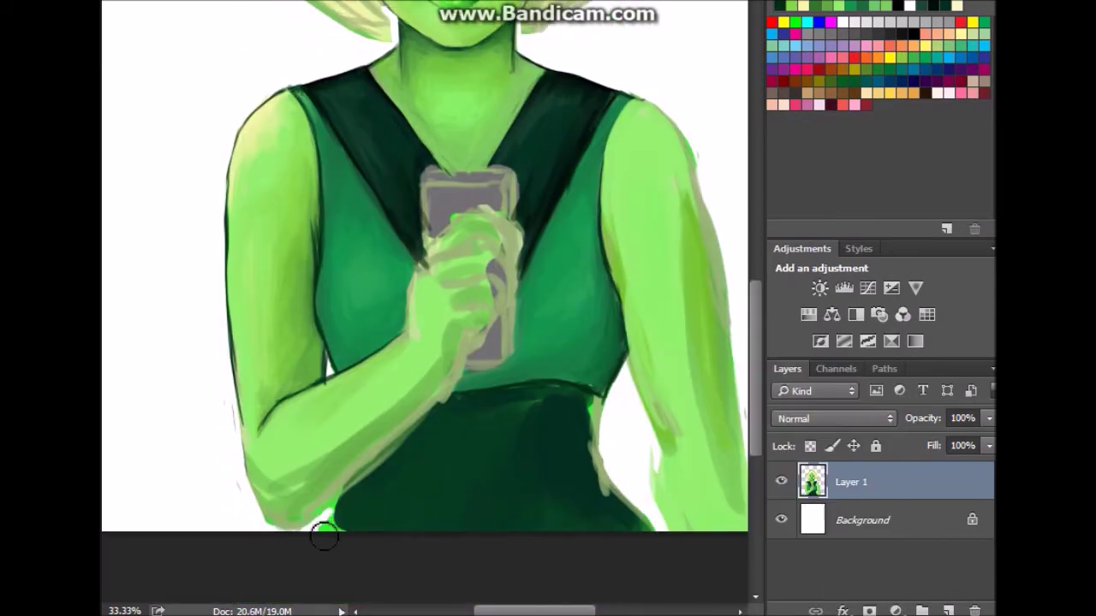
pyautogui.hscroll(3, 247, 516)
pyautogui.scroll(-1, 247, 516)
# - Cover the light patch on the skirt with dark green
pyautogui.rightClick(343, 403)
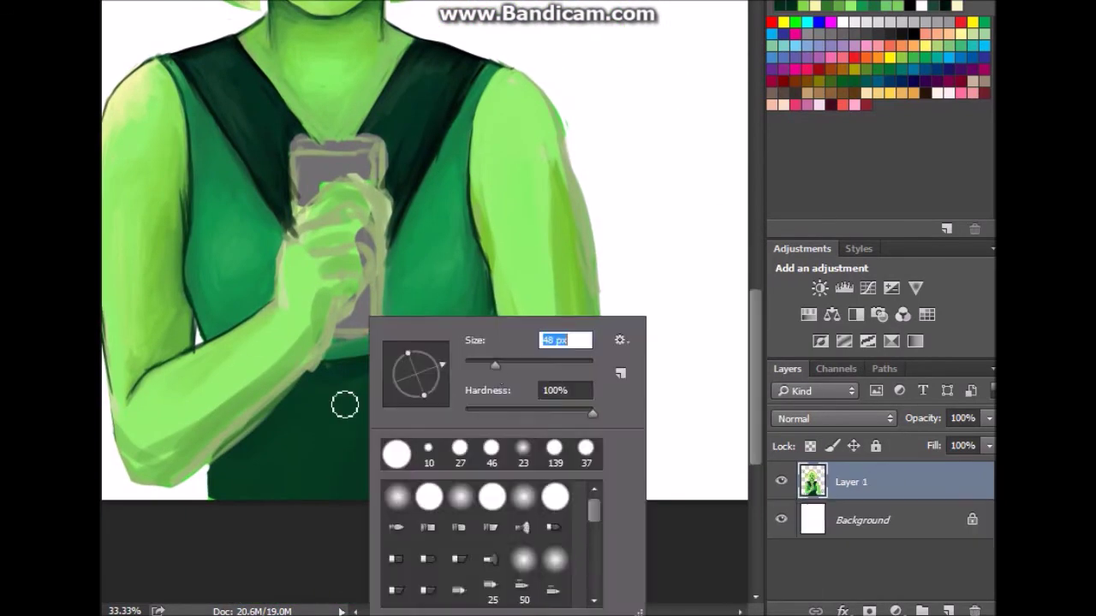
pyautogui.press('Return')
pyautogui.moveTo(292, 443); pyautogui.dragTo(467, 375)
pyautogui.hotkey('ctrl', '-')
pyautogui.hotkey('ctrl', '-')
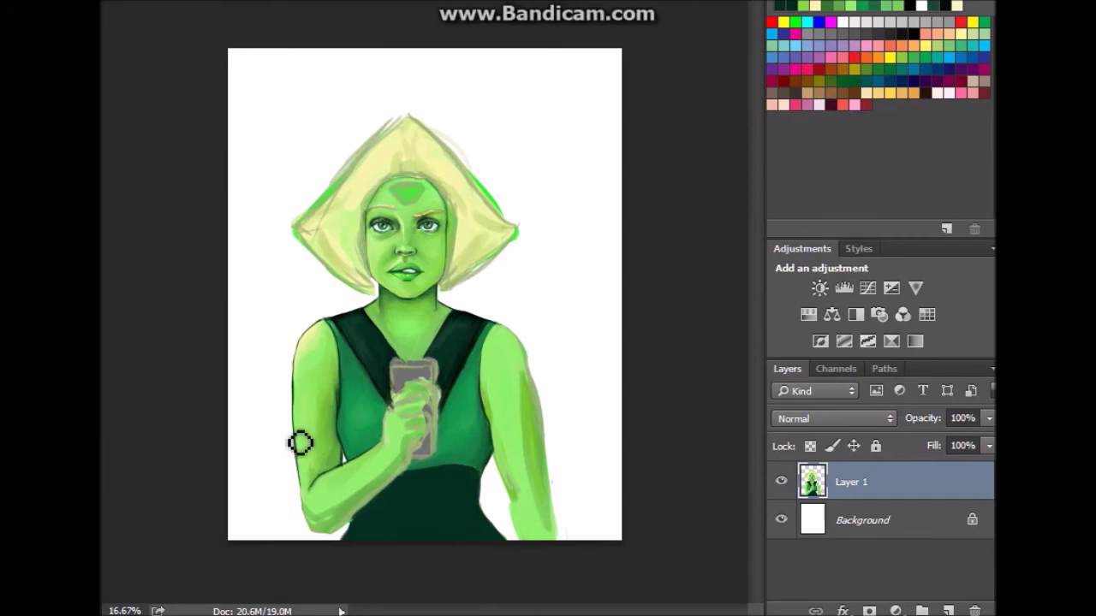
pyautogui.hotkey('ctrl', '+')
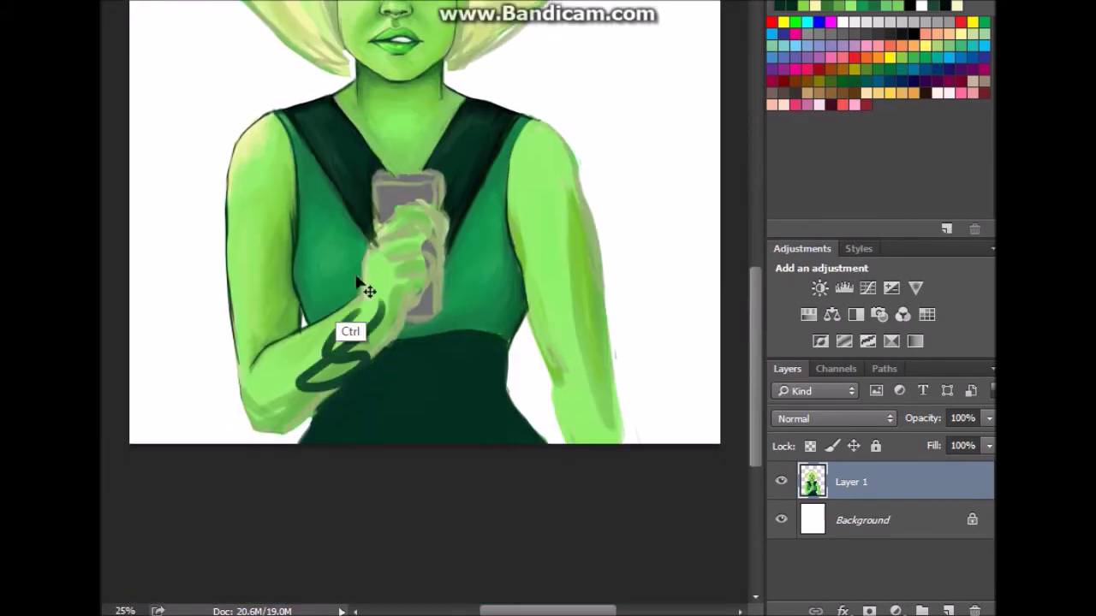
pyautogui.scroll(2, 373, 358)
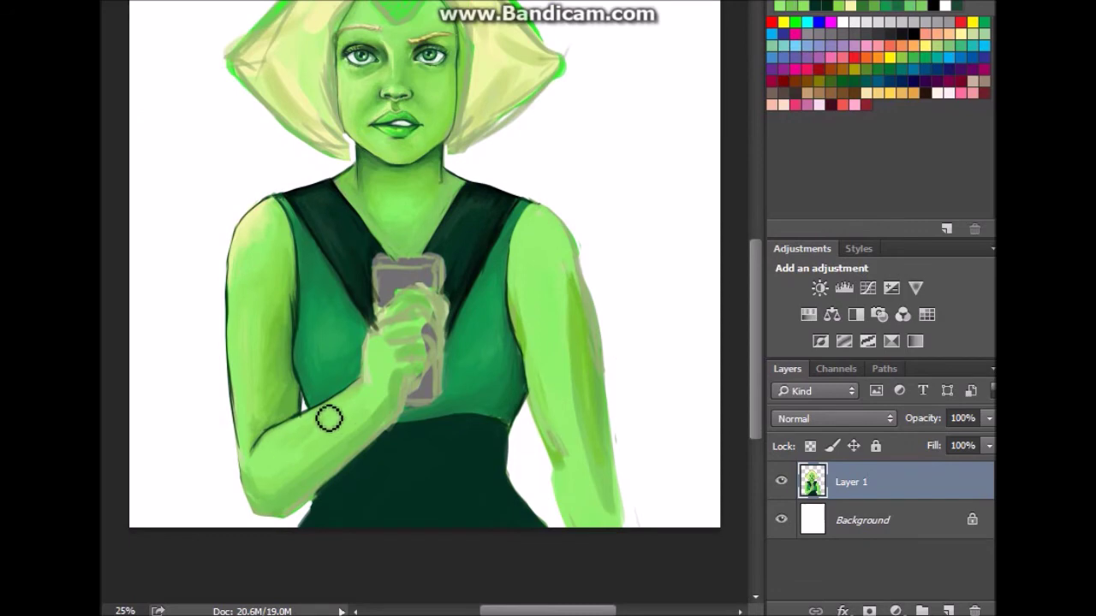
# - Add a stroke on the hand and darken the forearm and area beside the dress
pyautogui.moveTo(377, 299); pyautogui.dragTo(396, 384)
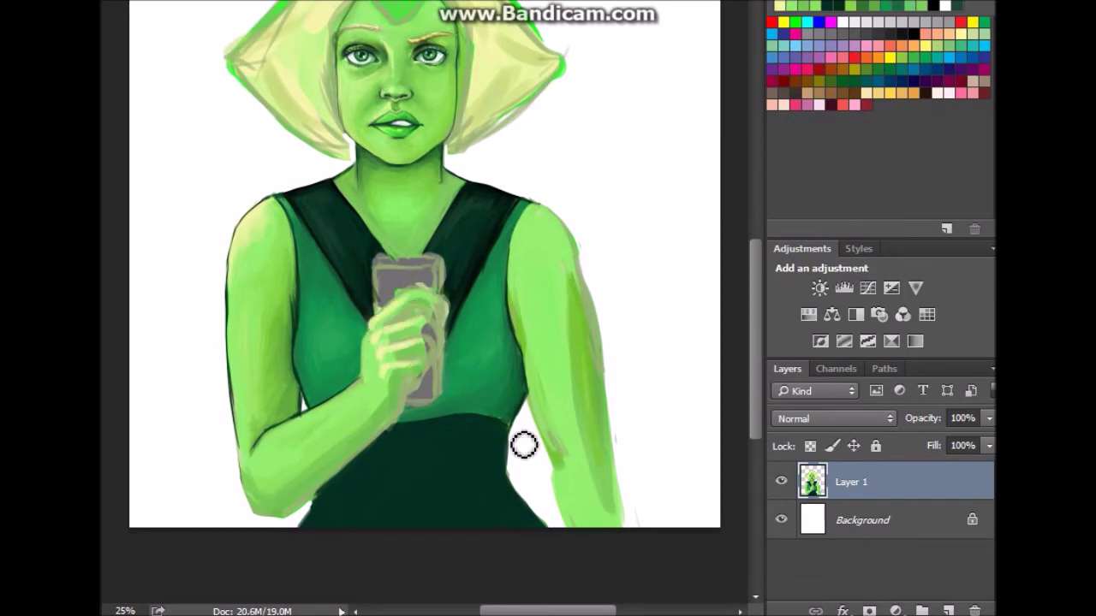
pyautogui.scroll(1, 394, 440)
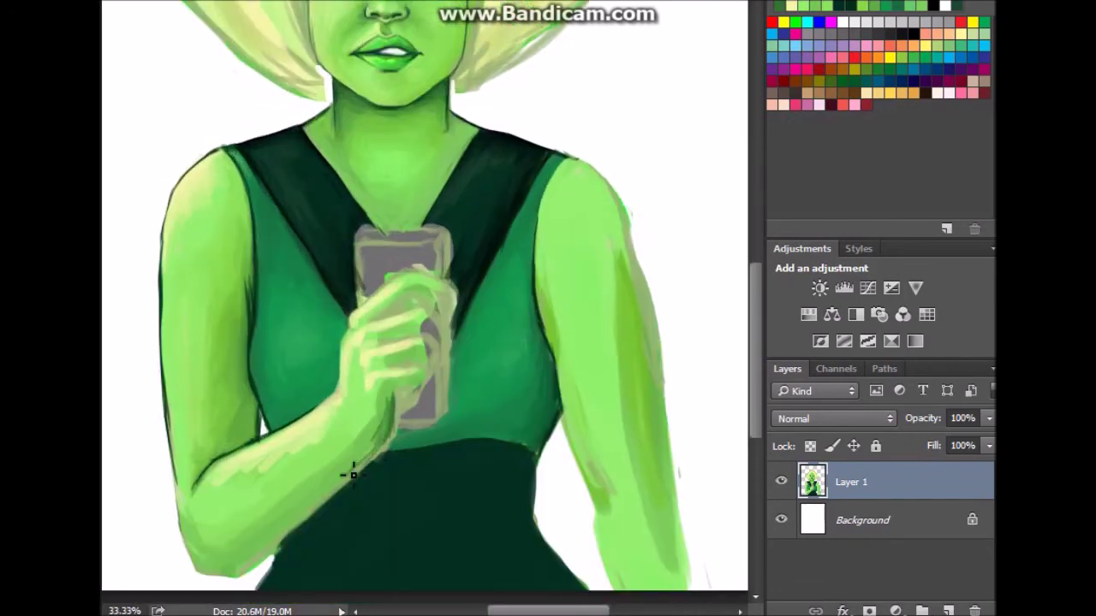
pyautogui.moveTo(394, 439); pyautogui.dragTo(383, 466)
pyautogui.moveTo(232, 494); pyautogui.dragTo(361, 457)
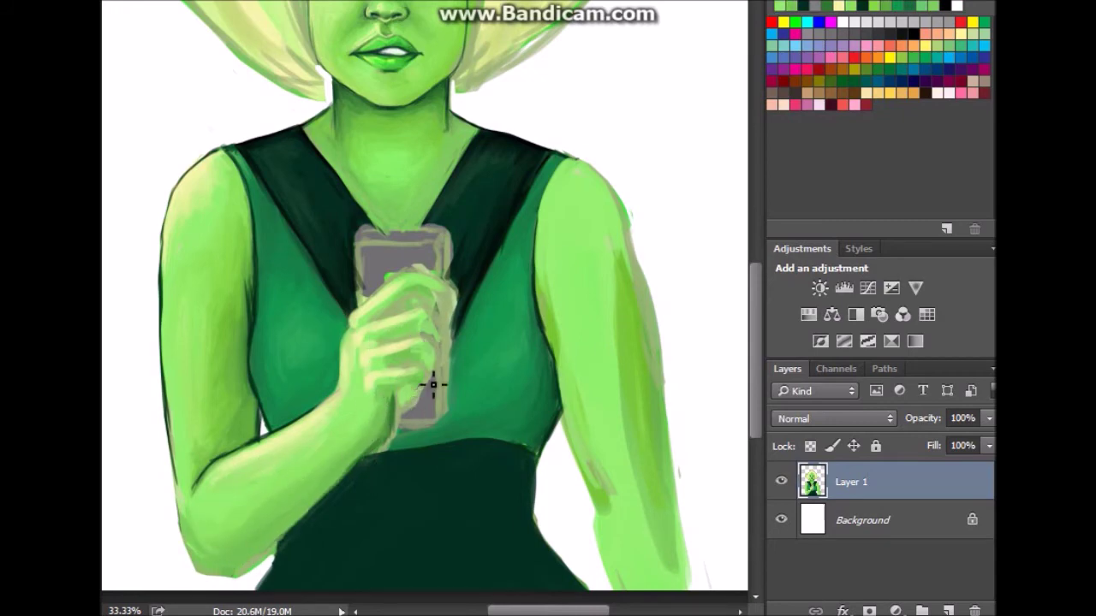
pyautogui.scroll(-1, 442, 301)
pyautogui.scroll(-3, 428, 342)
pyautogui.scroll(2, 413, 237)
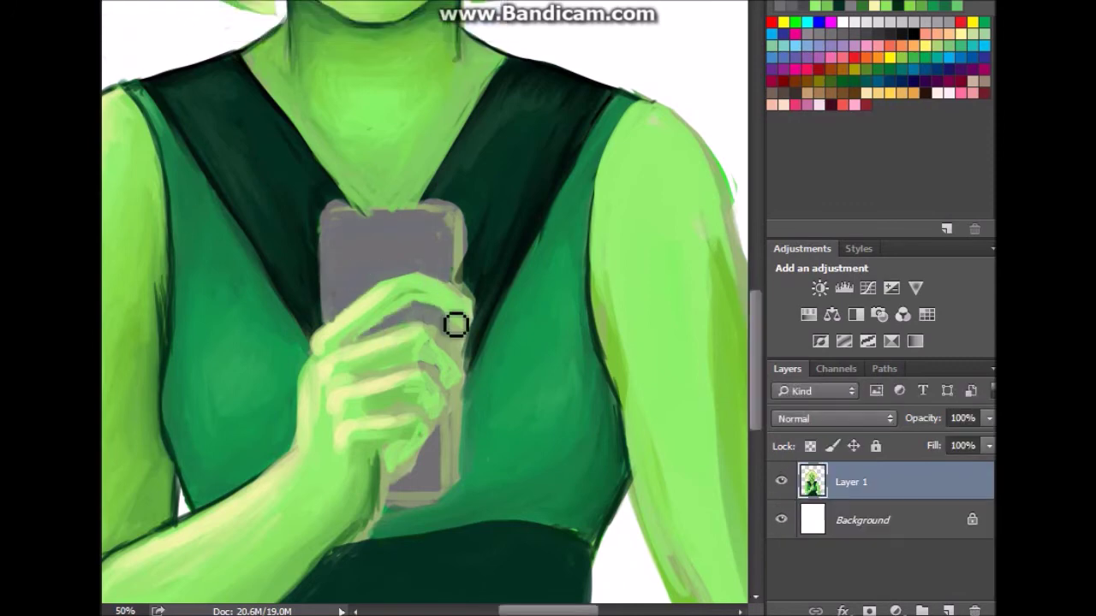
# - Reshape the recorder's right side, corner and lower part in grey, covering the red mark
pyautogui.moveTo(443, 363); pyautogui.dragTo(450, 506)
pyautogui.moveTo(454, 420); pyautogui.dragTo(391, 512)
pyautogui.moveTo(402, 449); pyautogui.dragTo(459, 486)
pyautogui.moveTo(385, 205)
pyautogui.mouseDown()
pyautogui.moveTo(463, 497)
pyautogui.moveTo(469, 360)
pyautogui.mouseUp()
pyautogui.moveTo(462, 214)
pyautogui.mouseDown()
pyautogui.moveTo(474, 267)
pyautogui.moveTo(455, 499)
pyautogui.moveTo(474, 406)
pyautogui.mouseUp()
pyautogui.moveTo(459, 462); pyautogui.dragTo(459, 230)
# - Outline the recorder's top rim in dark grey and brighten its screen
pyautogui.moveTo(324, 317)
pyautogui.mouseDown()
pyautogui.moveTo(342, 219)
pyautogui.moveTo(428, 221)
pyautogui.moveTo(399, 206)
pyautogui.mouseUp()
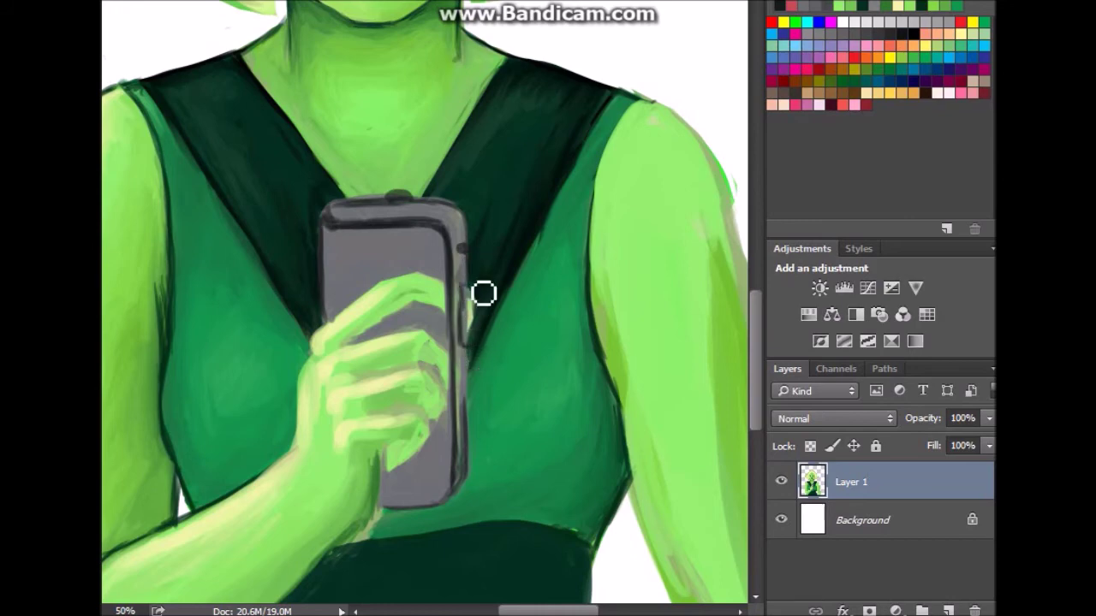
pyautogui.moveTo(382, 222); pyautogui.dragTo(402, 195)
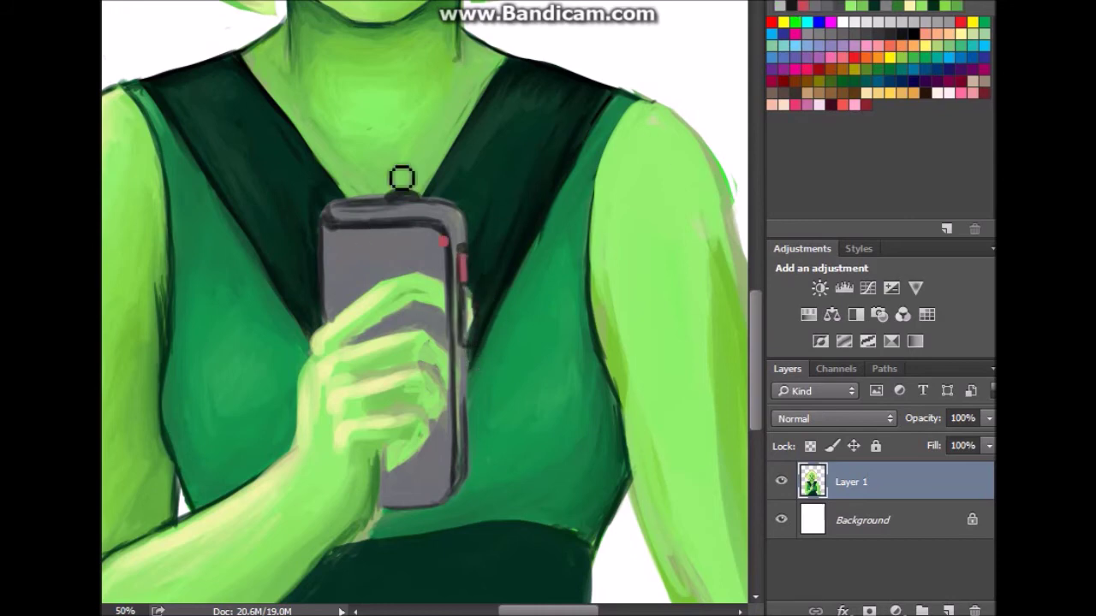
pyautogui.moveTo(366, 251)
pyautogui.mouseDown()
pyautogui.moveTo(420, 251)
pyautogui.moveTo(374, 350)
pyautogui.moveTo(362, 258)
pyautogui.mouseUp()
pyautogui.scroll(5, 471, 492)
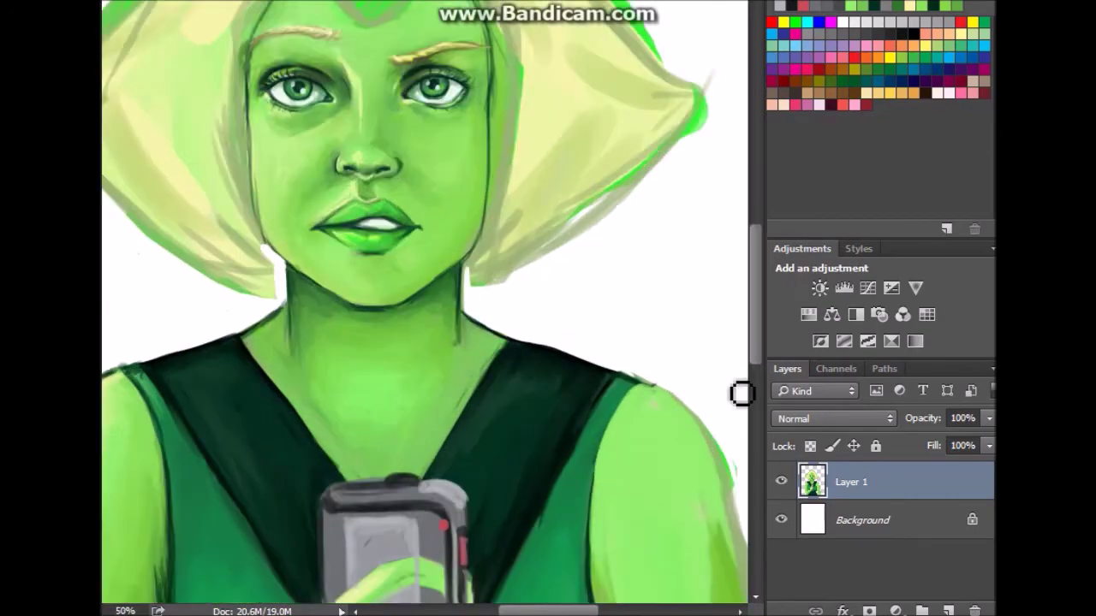
pyautogui.scroll(-6, 516, 169)
# - Dab a dark lens on the recorder and darken the face around it
pyautogui.click(371, 226)
pyautogui.moveTo(353, 231); pyautogui.dragTo(431, 205)
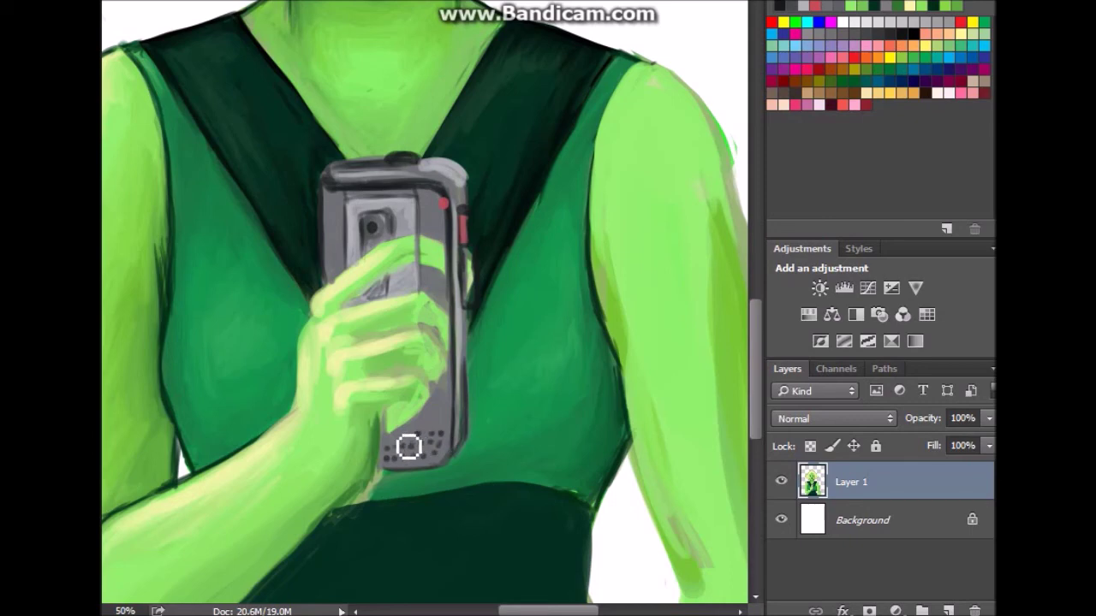
pyautogui.scroll(1, 477, 448)
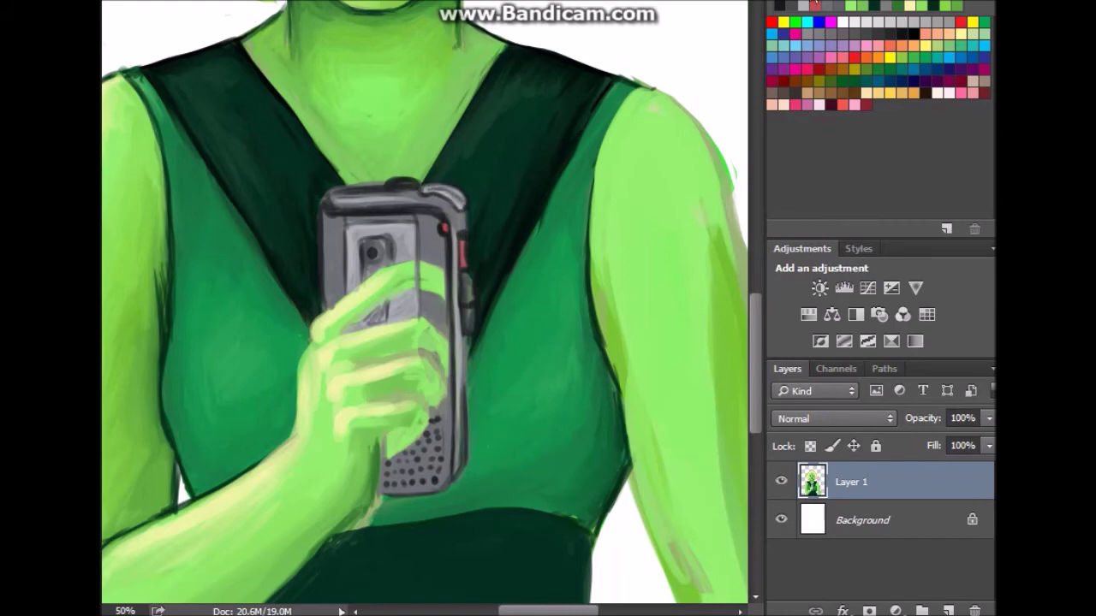
pyautogui.scroll(-2, 761, 309)
pyautogui.moveTo(439, 231); pyautogui.dragTo(386, 273)
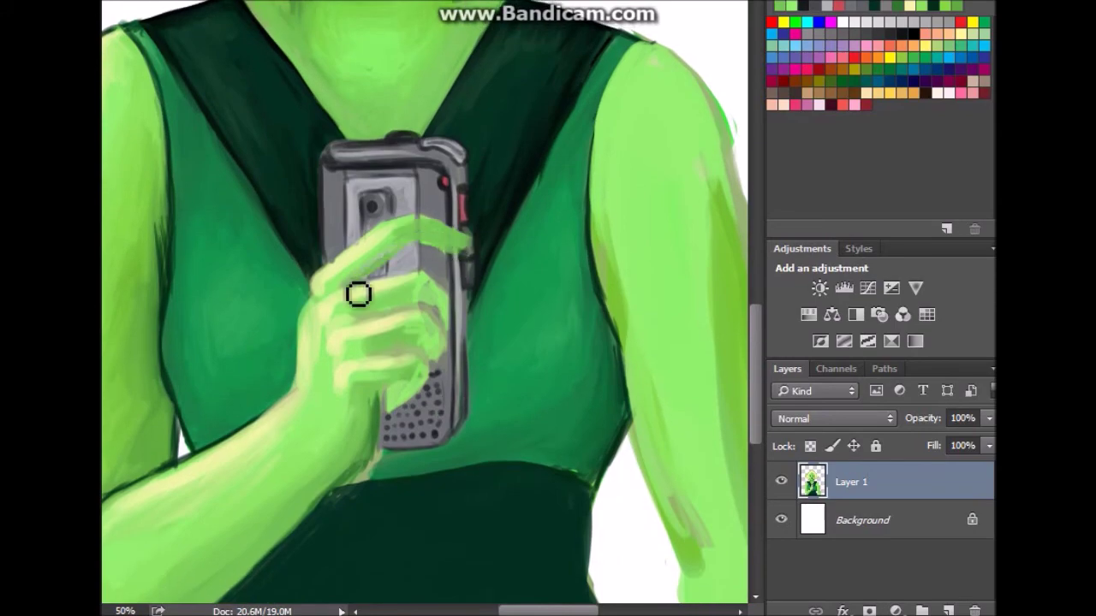
# - Add a light highlight down the recorder's right edge and shade beneath the hand
pyautogui.scroll(1, 386, 272)
pyautogui.scroll(-2, 377, 223)
pyautogui.scroll(1, 369, 182)
pyautogui.scroll(1, 369, 182)
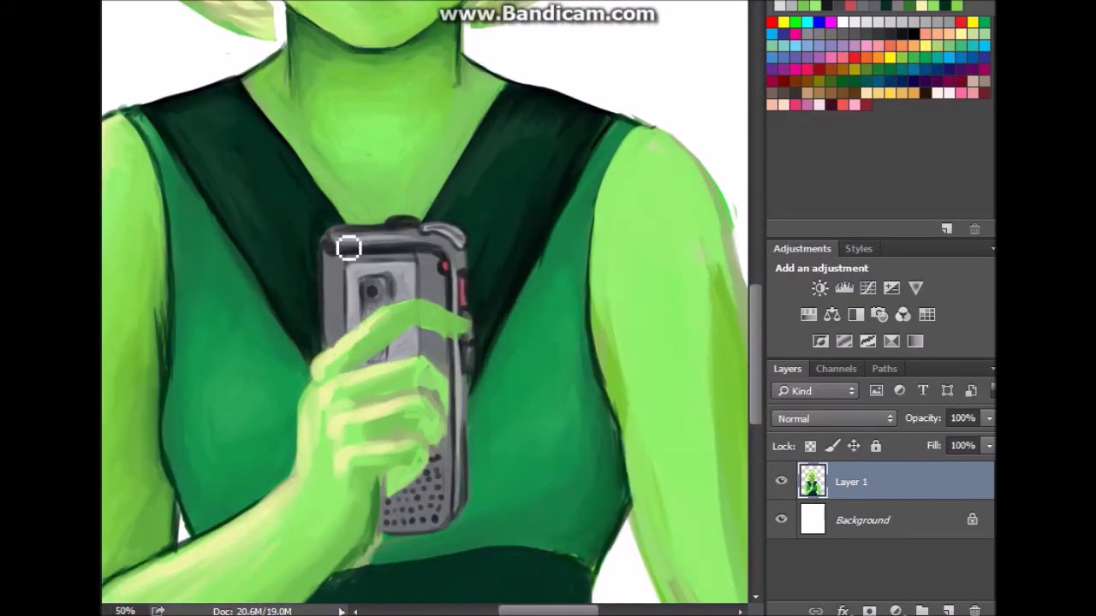
pyautogui.moveTo(457, 368); pyautogui.dragTo(457, 506)
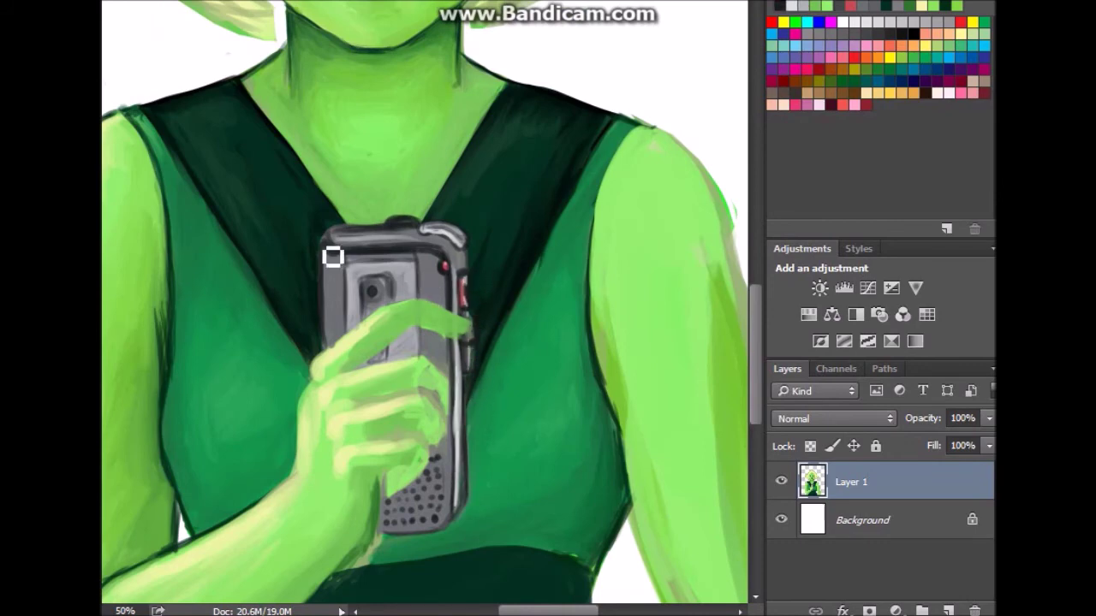
pyautogui.scroll(-3, 379, 304)
pyautogui.moveTo(350, 409); pyautogui.dragTo(396, 415)
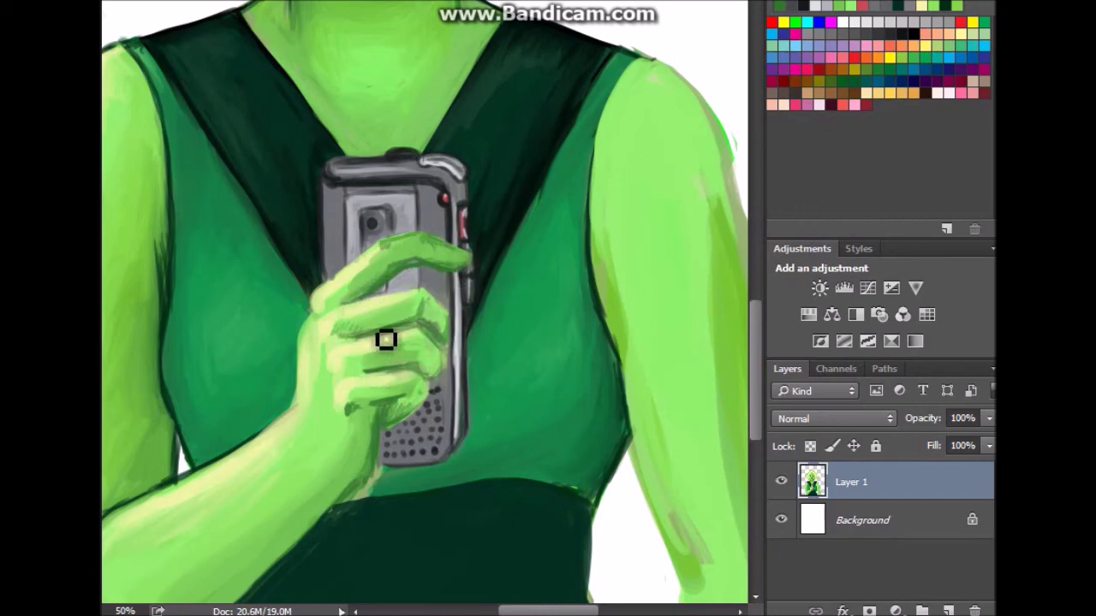
# - Darken the forearm's lower edge and touch up the finger shading
pyautogui.moveTo(367, 490); pyautogui.dragTo(290, 569)
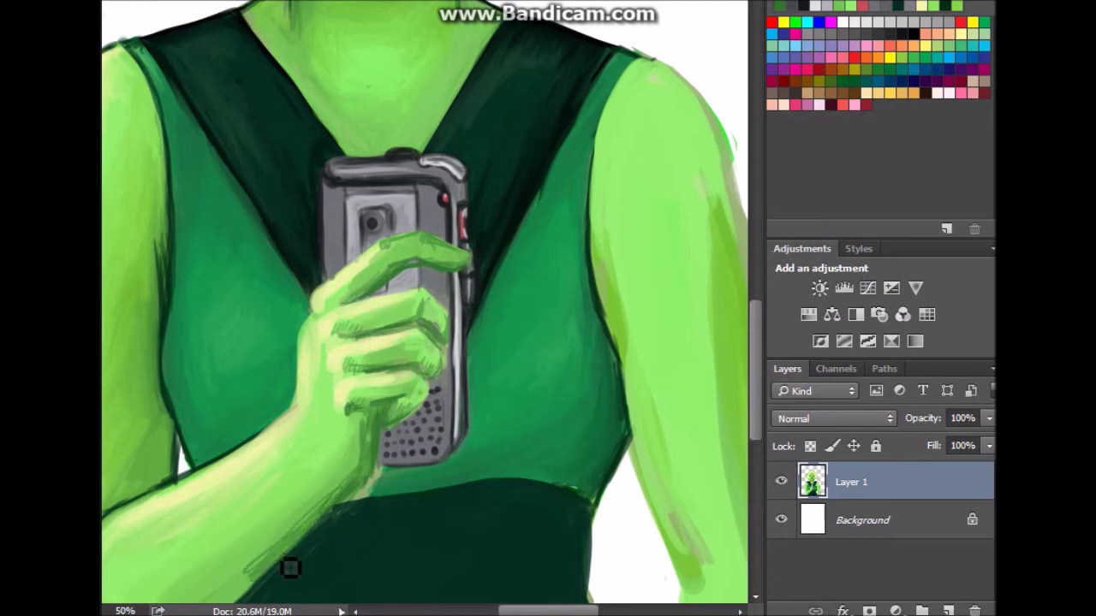
pyautogui.moveTo(326, 488); pyautogui.dragTo(274, 544)
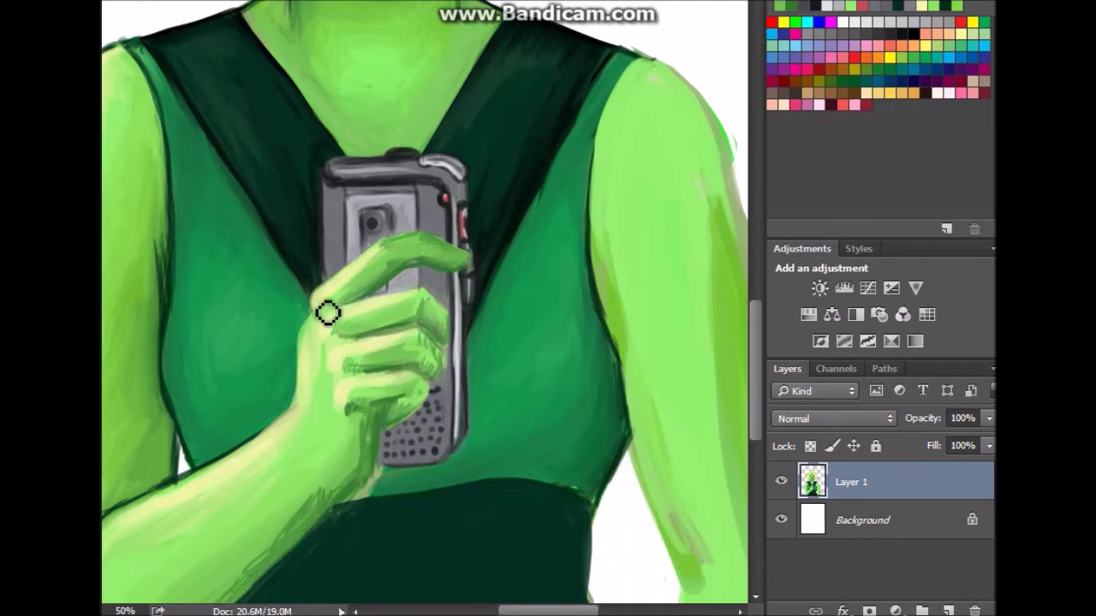
pyautogui.moveTo(388, 379); pyautogui.dragTo(412, 377)
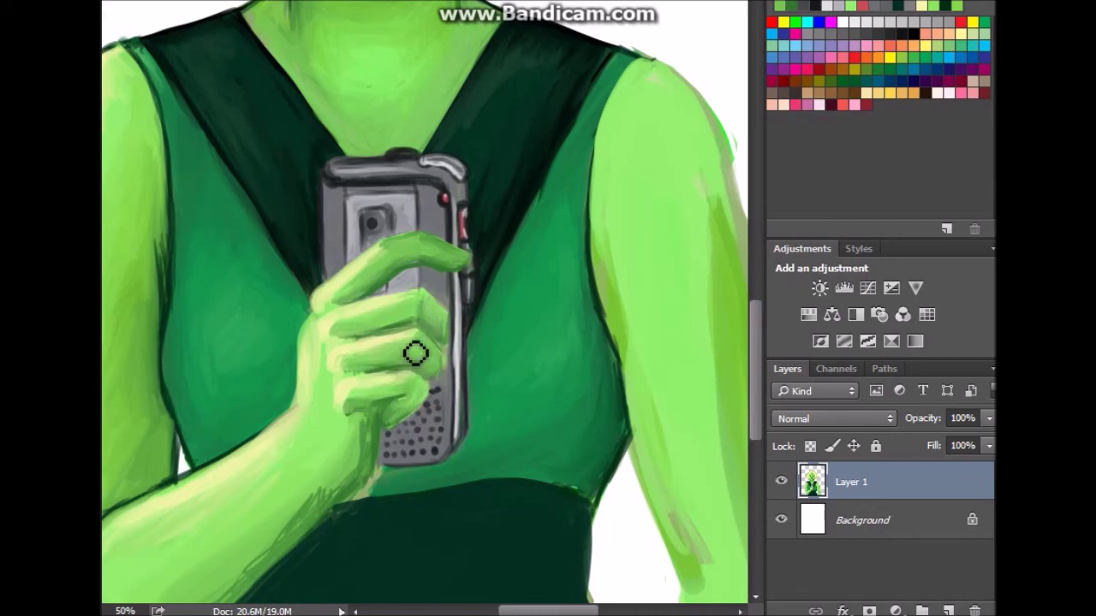
pyautogui.scroll(-2, 411, 352)
# - Shrink the brush and darken the crease between the fingers
pyautogui.hotkey('ctrl', '-')
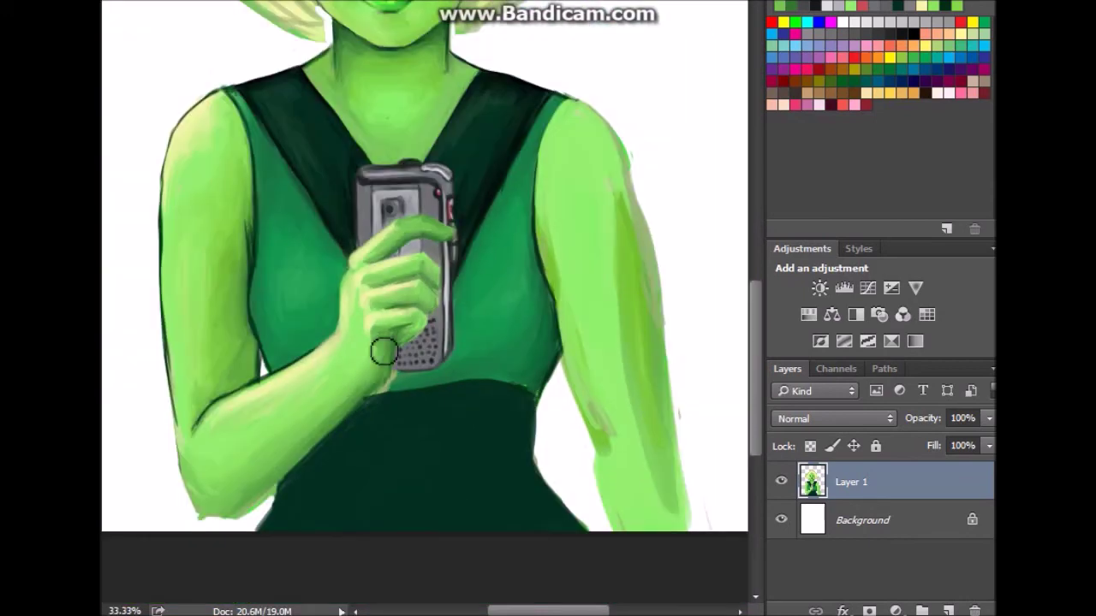
pyautogui.rightClick(548, 301)
pyautogui.press('Return')
pyautogui.hotkey('ctrl', '+')
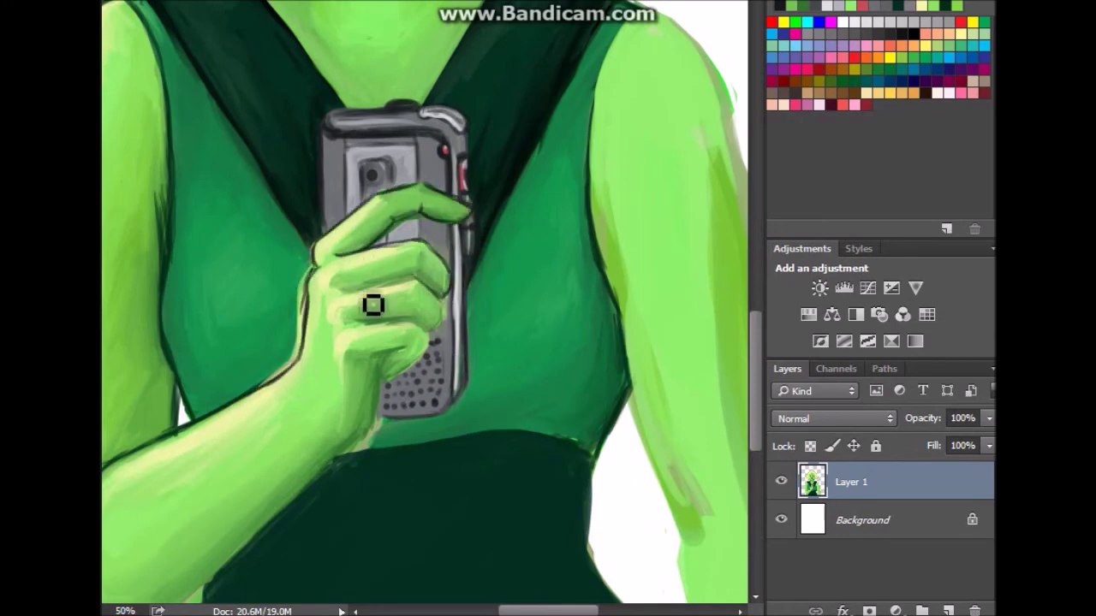
pyautogui.scroll(-2, 437, 180)
pyautogui.moveTo(351, 246); pyautogui.dragTo(418, 243)
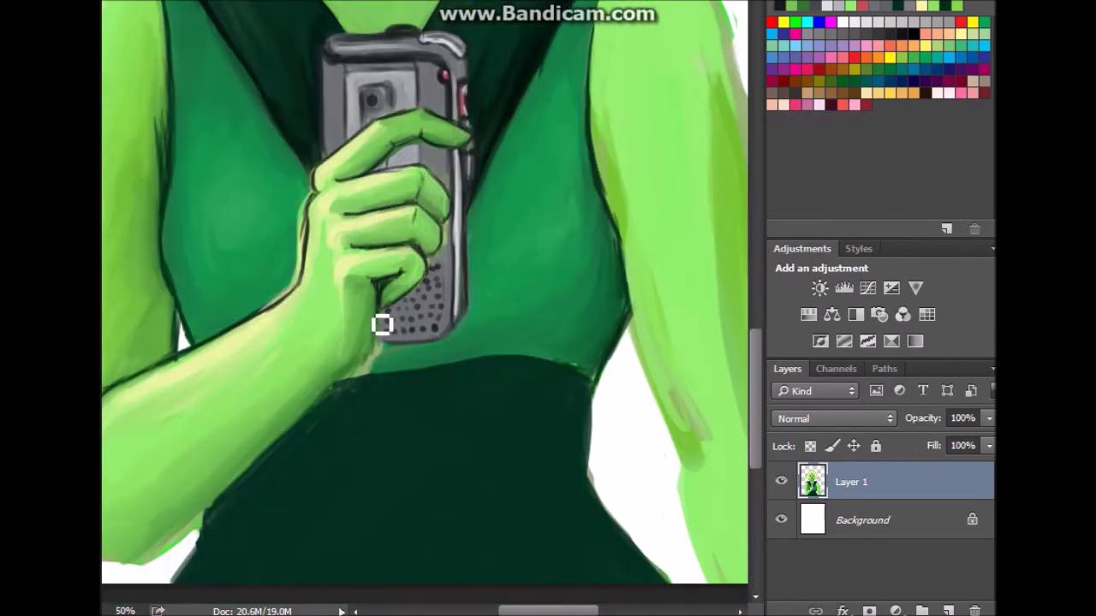
# - Zoom out to the upper body and trim the lower right arm's outer edge
pyautogui.hotkey('ctrl', '-')
pyautogui.rightClick(411, 359)
pyautogui.press('Return')
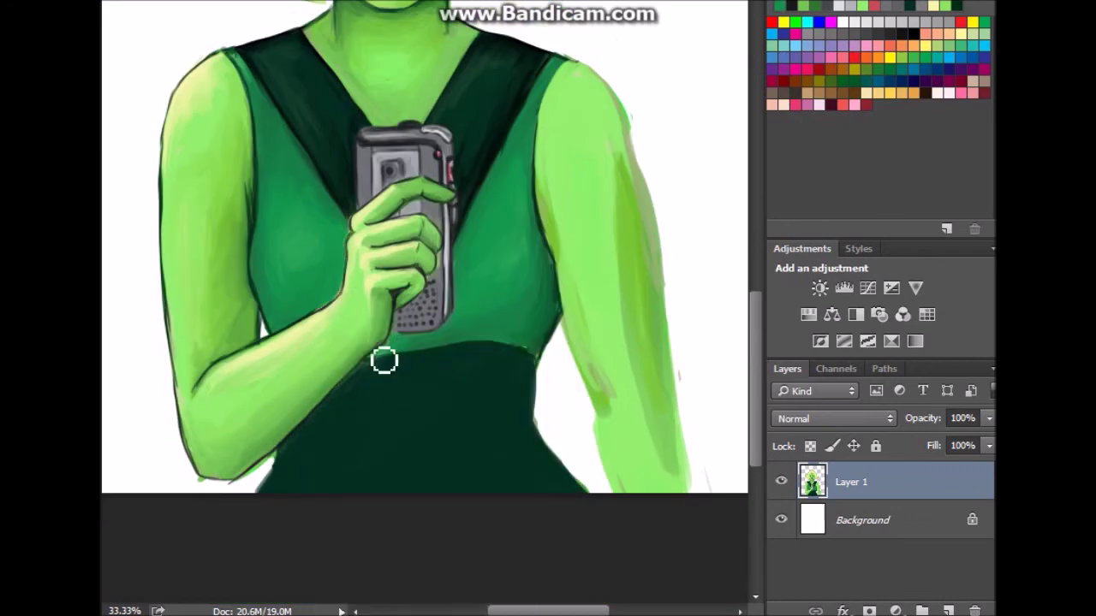
pyautogui.hotkey('ctrl', '-')
pyautogui.scroll(-3, 758, 372)
pyautogui.moveTo(591, 376)
pyautogui.mouseDown()
pyautogui.moveTo(594, 440)
pyautogui.moveTo(535, 513)
pyautogui.moveTo(594, 477)
pyautogui.moveTo(569, 590)
pyautogui.mouseUp()
pyautogui.scroll(2, 726, 337)
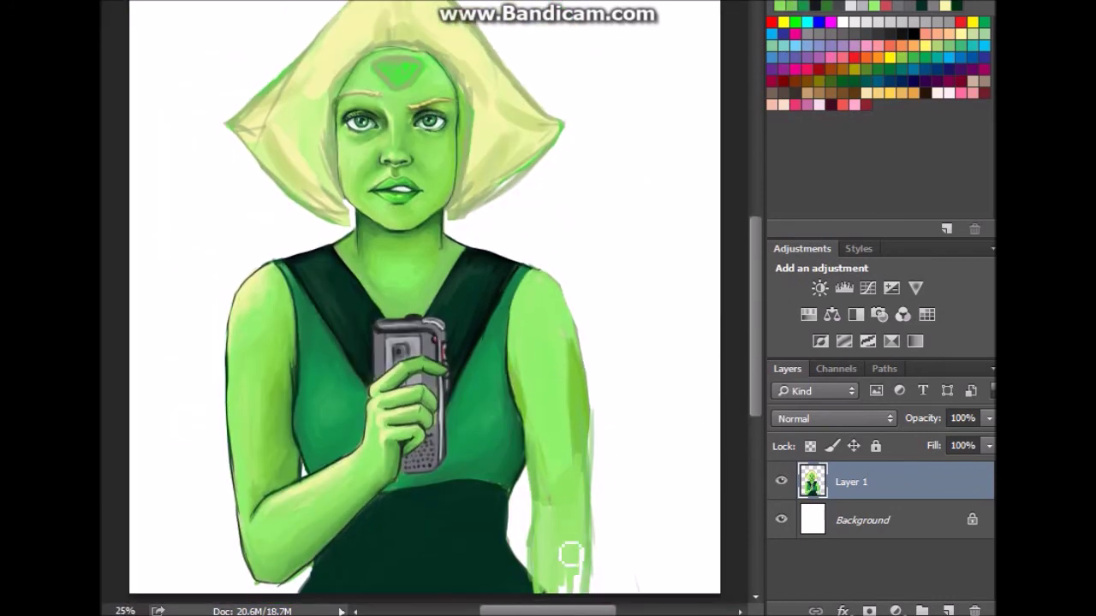
# - Paint light green along the right arm's outer edge and the right shoulder edge
pyautogui.hscroll(1, 543, 497)
pyautogui.moveTo(541, 490)
pyautogui.mouseDown()
pyautogui.moveTo(521, 419)
pyautogui.moveTo(567, 565)
pyautogui.mouseUp()
pyautogui.moveTo(514, 283); pyautogui.dragTo(512, 398)
pyautogui.moveTo(574, 591); pyautogui.dragTo(536, 524)
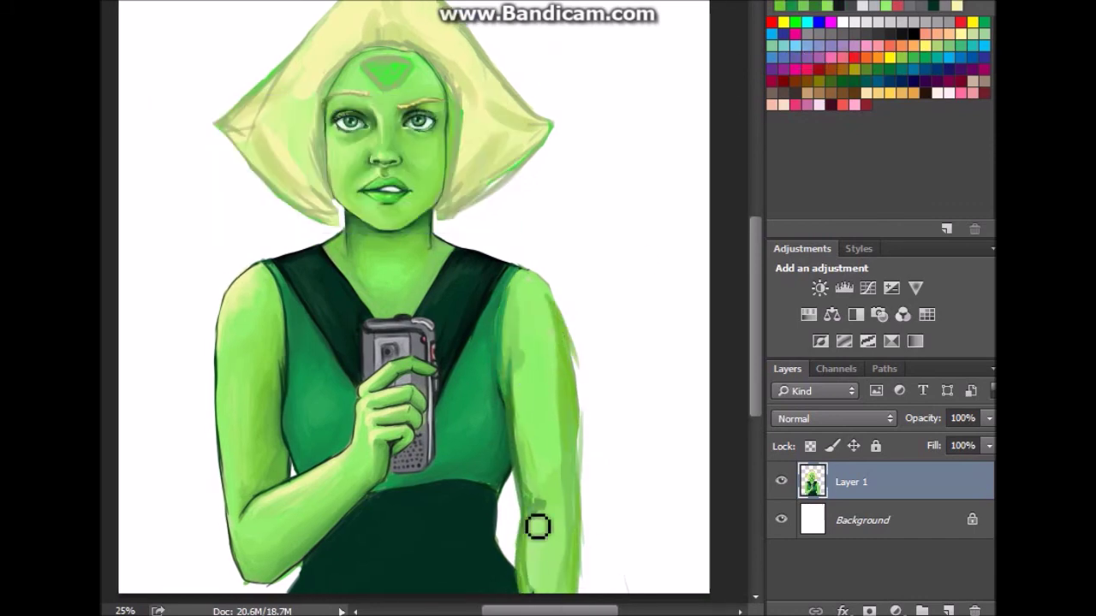
pyautogui.moveTo(560, 484); pyautogui.dragTo(556, 360)
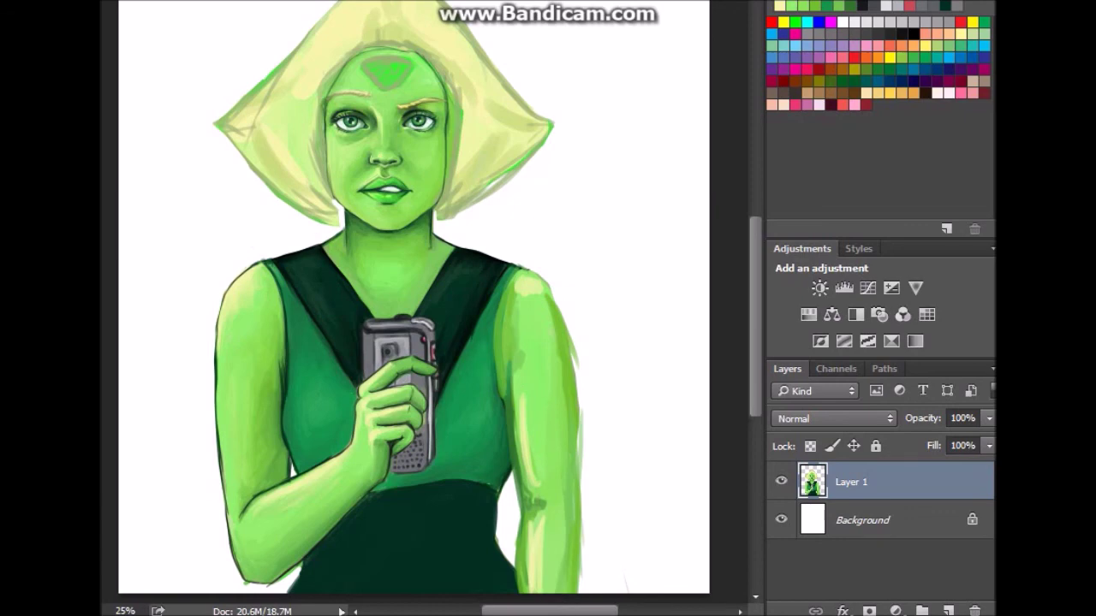
pyautogui.hotkey('ctrl', '+')
# - With a different brush, blend more light green over the right arm and shoulder
pyautogui.rightClick(579, 293)
pyautogui.moveTo(555, 295); pyautogui.dragTo(551, 317)
pyautogui.moveTo(561, 410)
pyautogui.mouseDown()
pyautogui.moveTo(592, 559)
pyautogui.moveTo(577, 551)
pyautogui.mouseUp()
pyautogui.moveTo(599, 282); pyautogui.dragTo(622, 395)
pyautogui.scroll(-3, 600, 360)
pyautogui.scroll(-4, 584, 306)
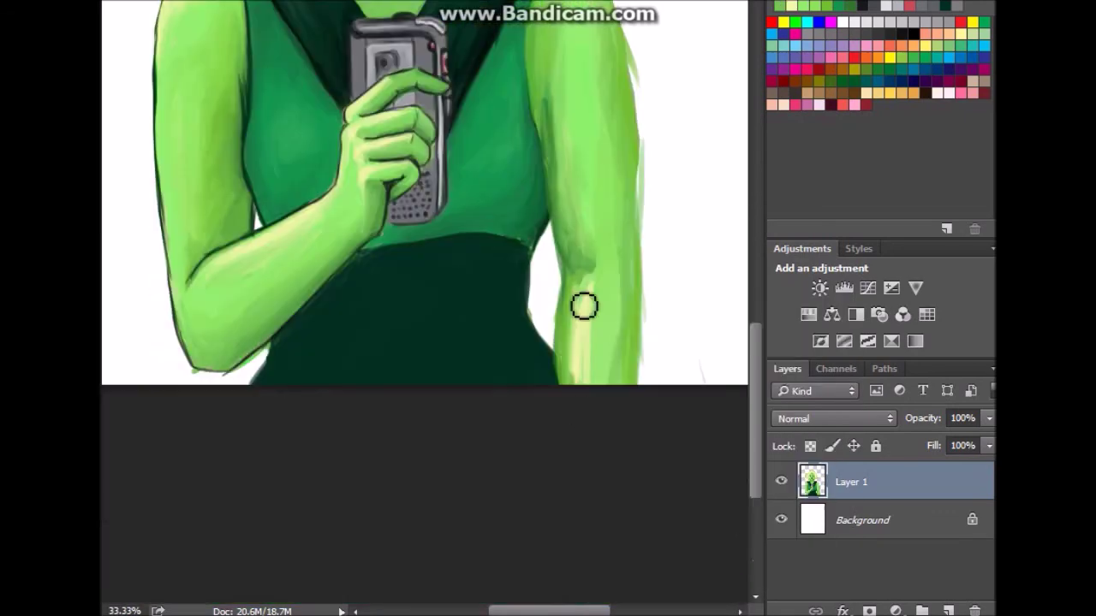
pyautogui.scroll(2, 626, 423)
pyautogui.scroll(2, 650, 256)
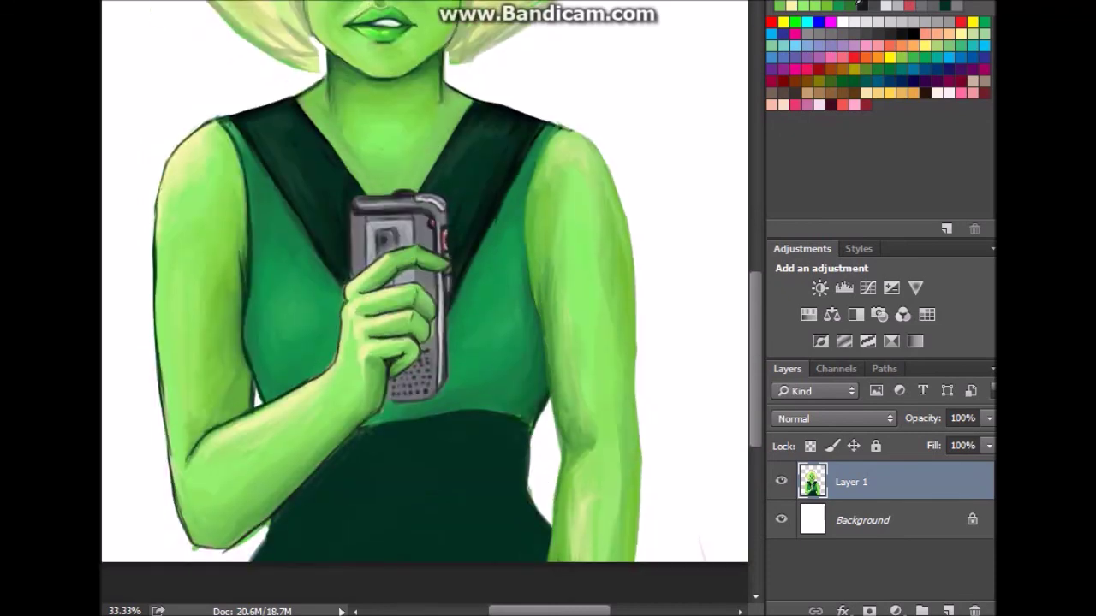
# - Outline the dress-to-arm edge and the top of the dress waistband in dark green
pyautogui.moveTo(538, 411); pyautogui.dragTo(533, 182)
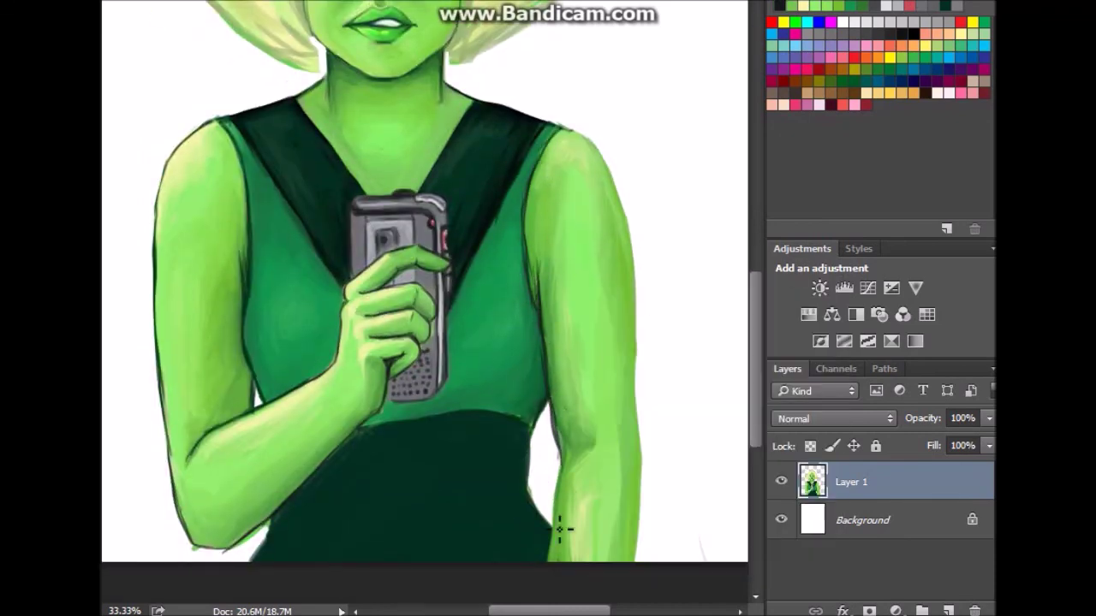
pyautogui.scroll(-1, 559, 529)
pyautogui.moveTo(612, 123)
pyautogui.mouseDown()
pyautogui.moveTo(638, 450)
pyautogui.moveTo(631, 517)
pyautogui.mouseUp()
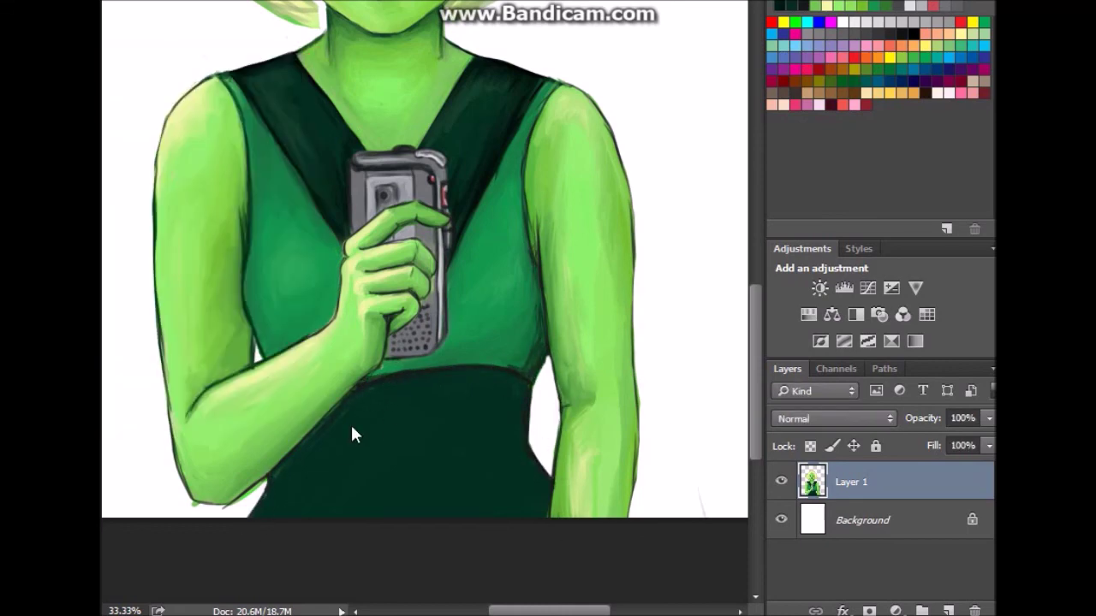
pyautogui.moveTo(347, 378); pyautogui.dragTo(525, 456)
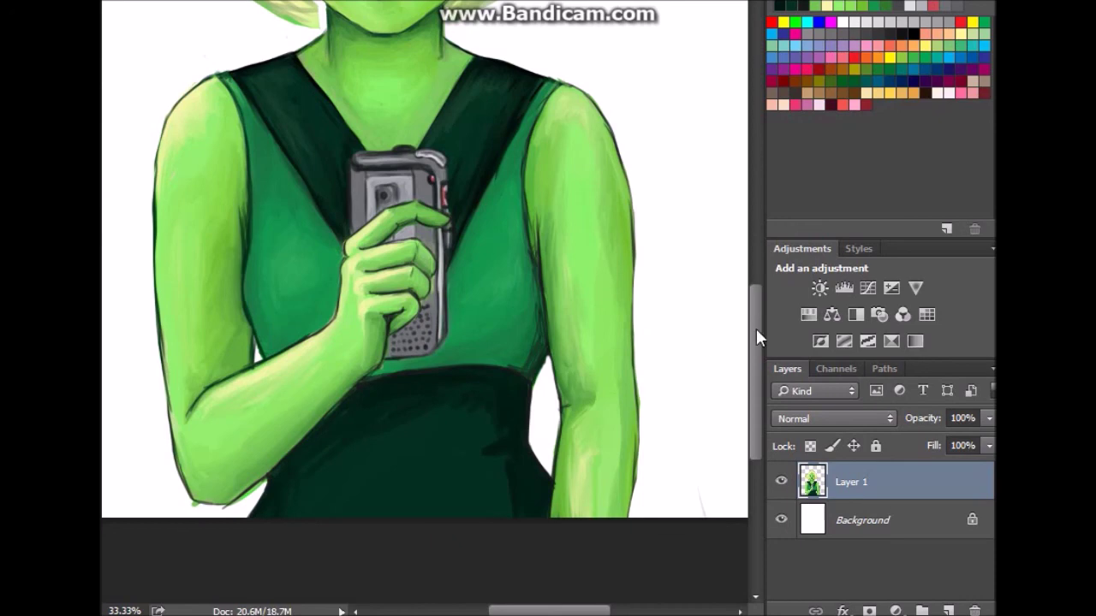
pyautogui.scroll(-1, 698, 340)
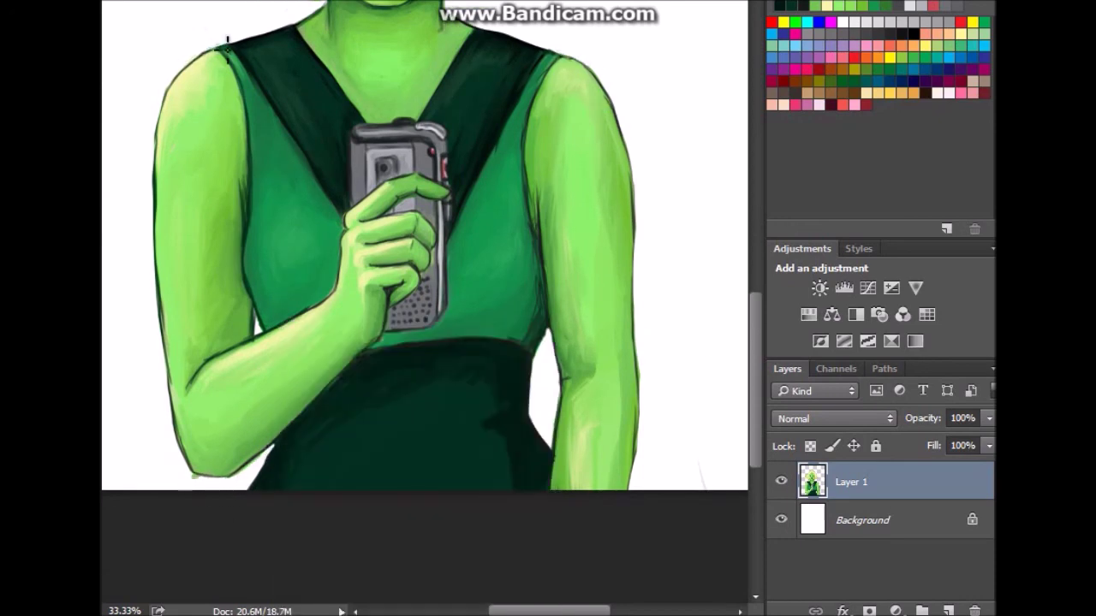
# - Hatch lighter green onto the dark dress, then paint over it with dark green
pyautogui.click(240, 98)
pyautogui.moveTo(415, 396); pyautogui.dragTo(364, 441)
pyautogui.click(805, 16)
pyautogui.moveTo(338, 402); pyautogui.dragTo(415, 458)
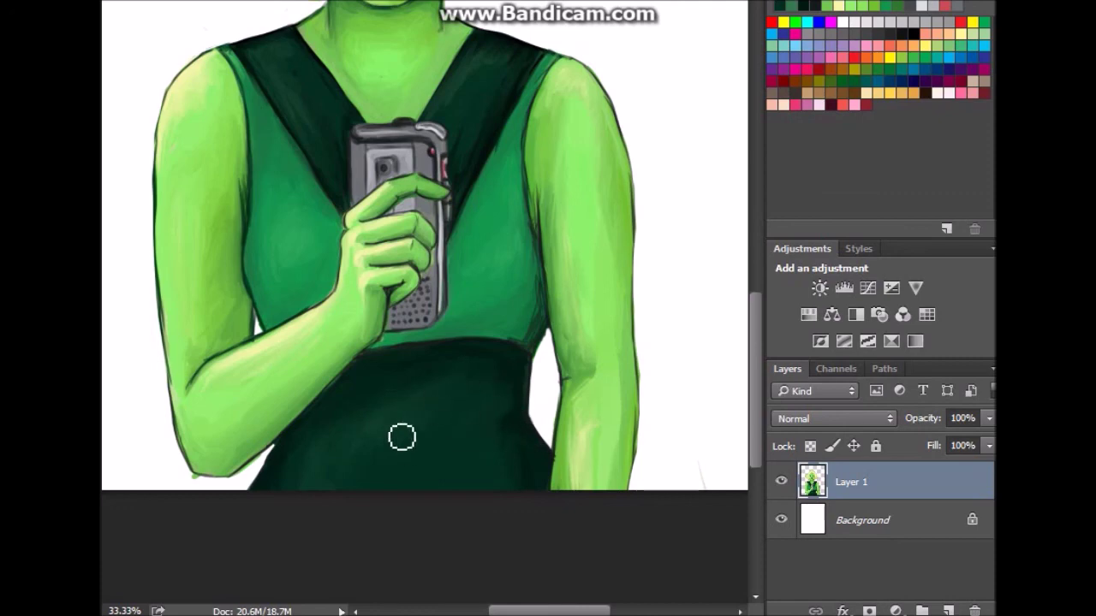
pyautogui.scroll(-1, 520, 110)
pyautogui.scroll(1, 504, 213)
pyautogui.scroll(-1, 616, 90)
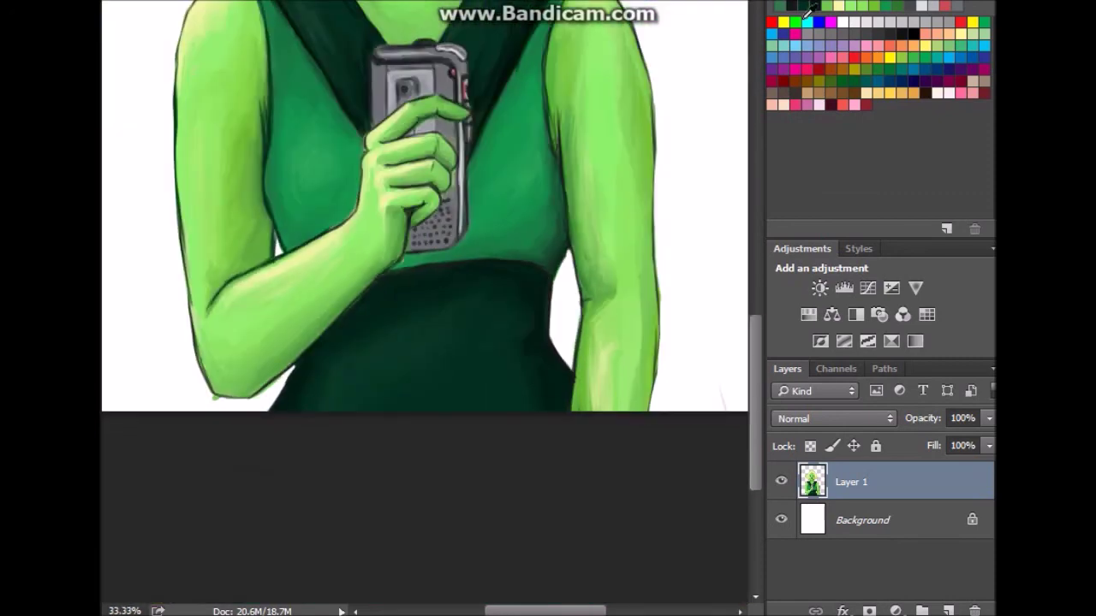
pyautogui.hotkey('ctrl', '+')
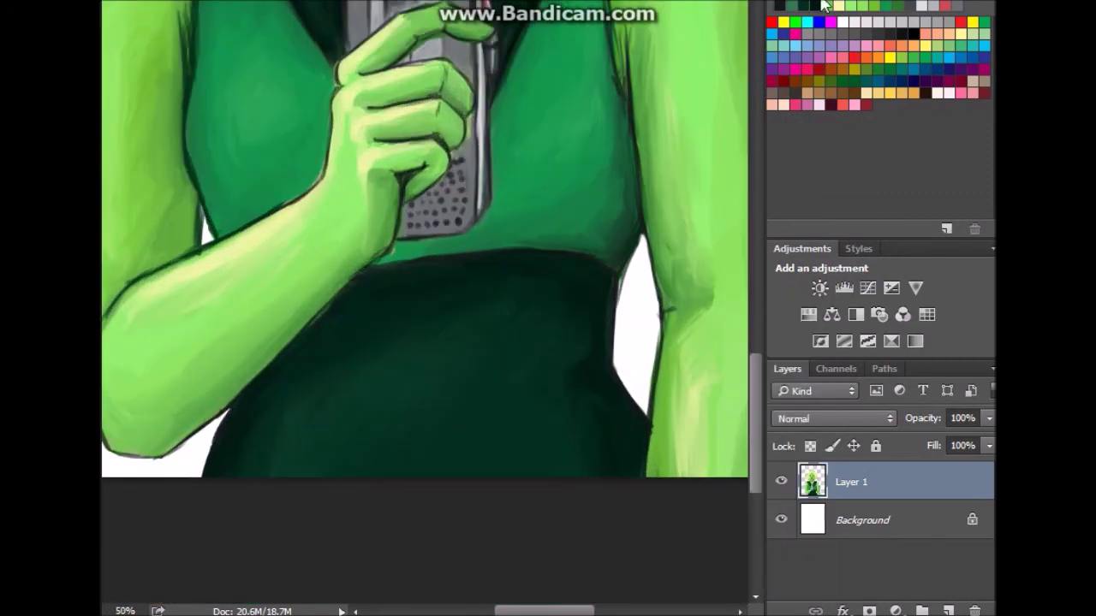
pyautogui.hotkey('ctrl', '-')
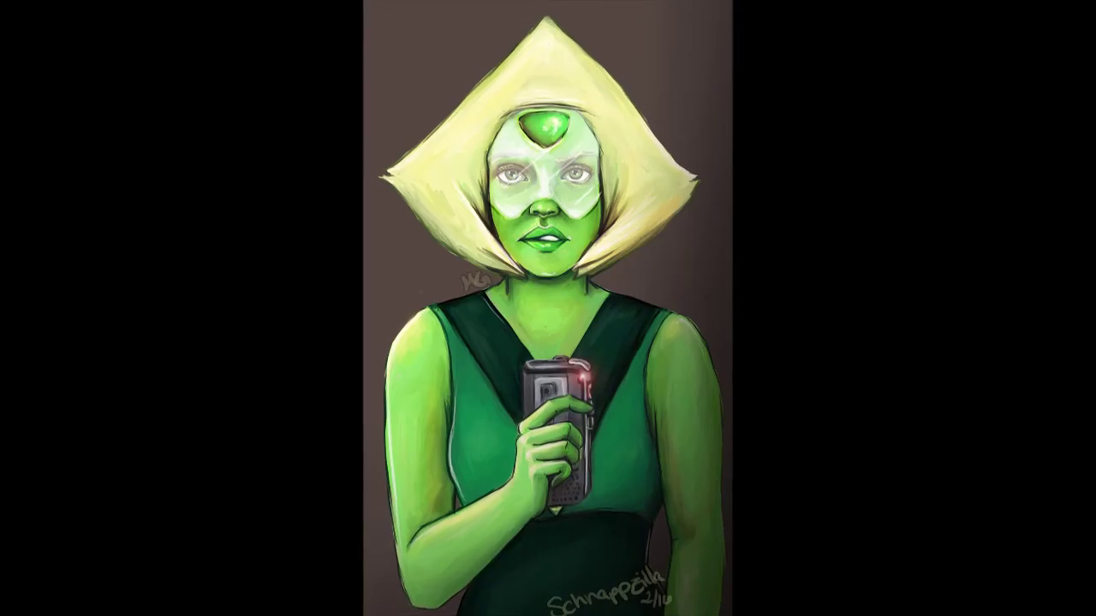